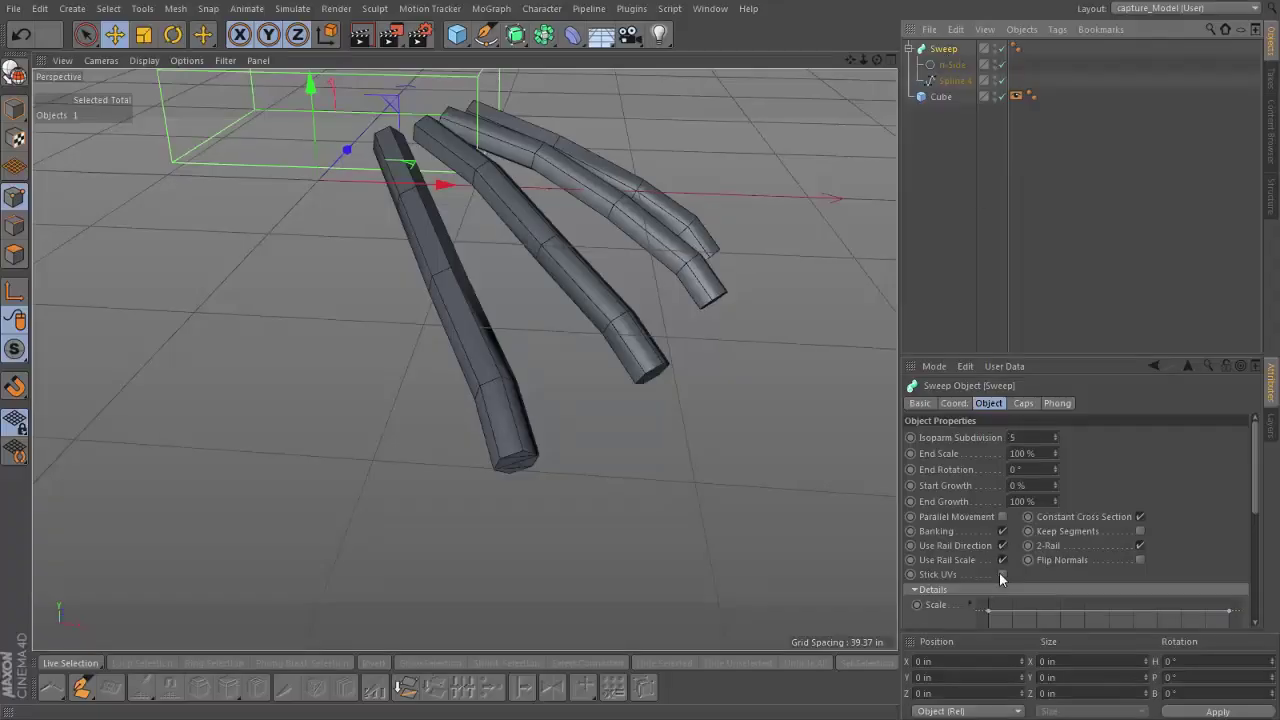
- Taper the swept legs toward their tips by lowering the end point of the Sweep's Scale curve and rounding its falloff
scroll(1118, 536, down, 3)
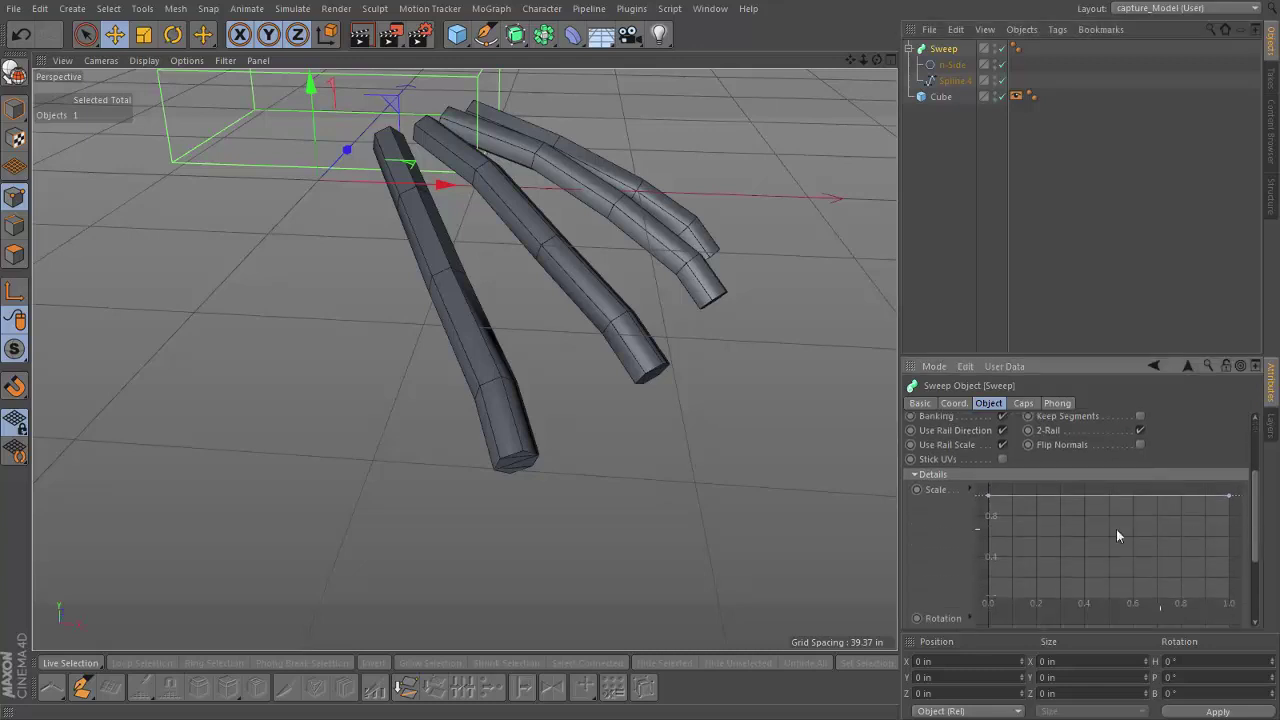
mouse_move(1228, 495)
mouse_down()
mouse_move(1232, 550)
mouse_move(1209, 503)
mouse_up()
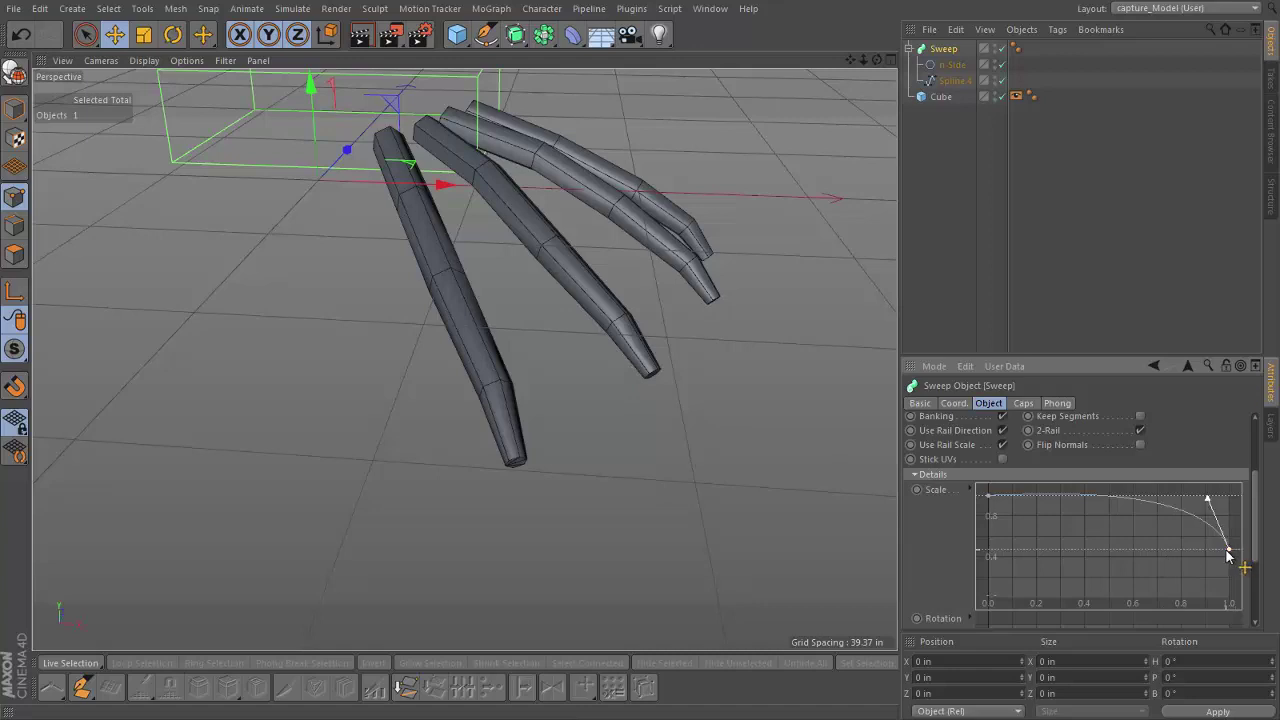
drag(1228, 552, 1229, 566)
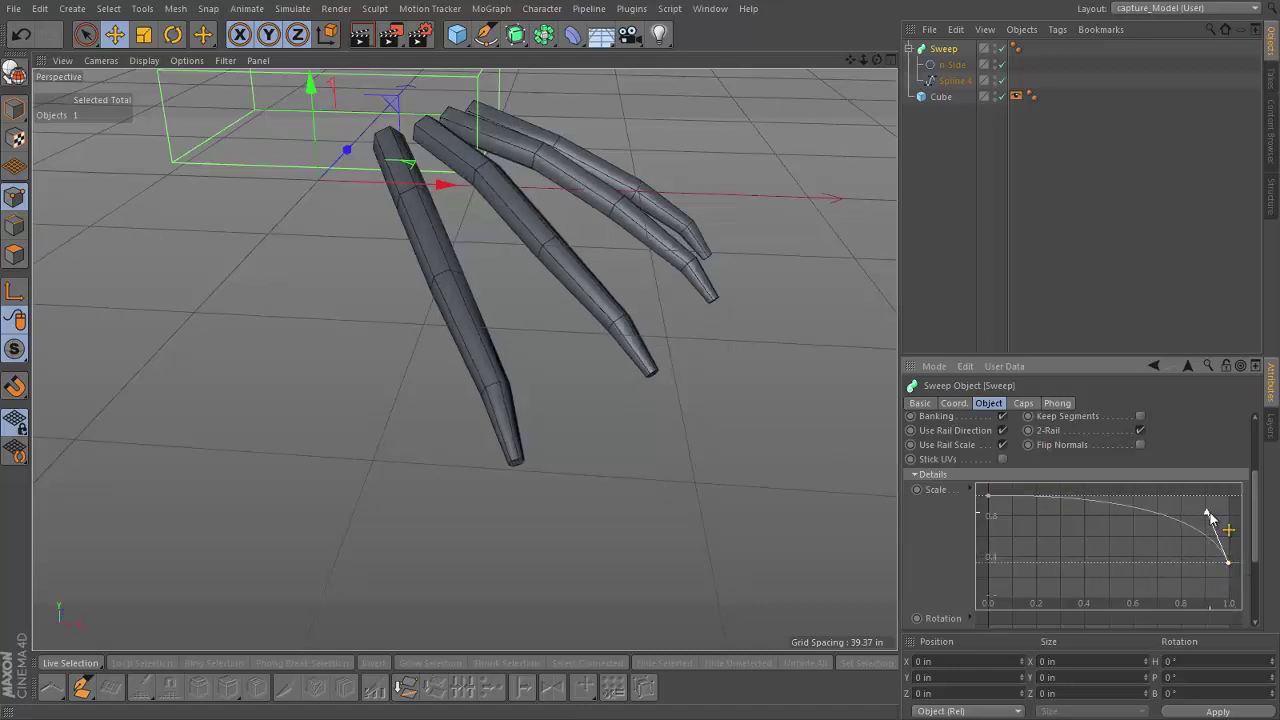
drag(1208, 515, 1233, 519)
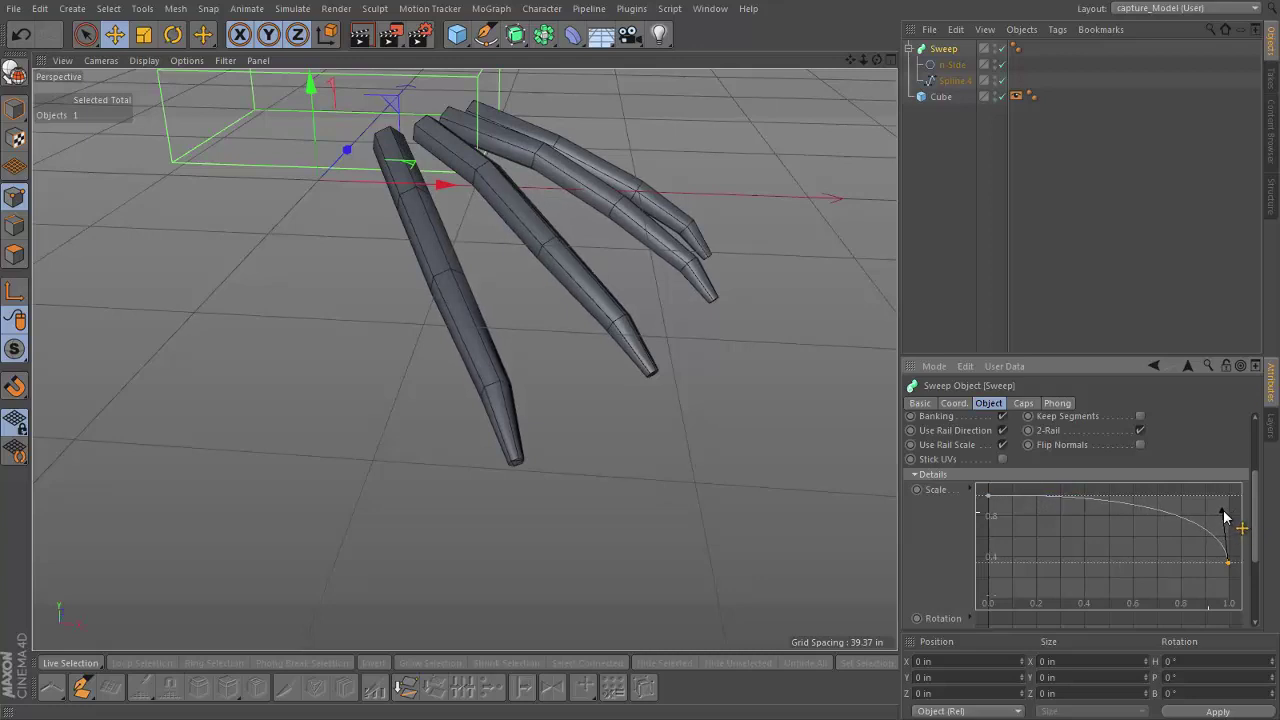
drag(1224, 515, 1222, 520)
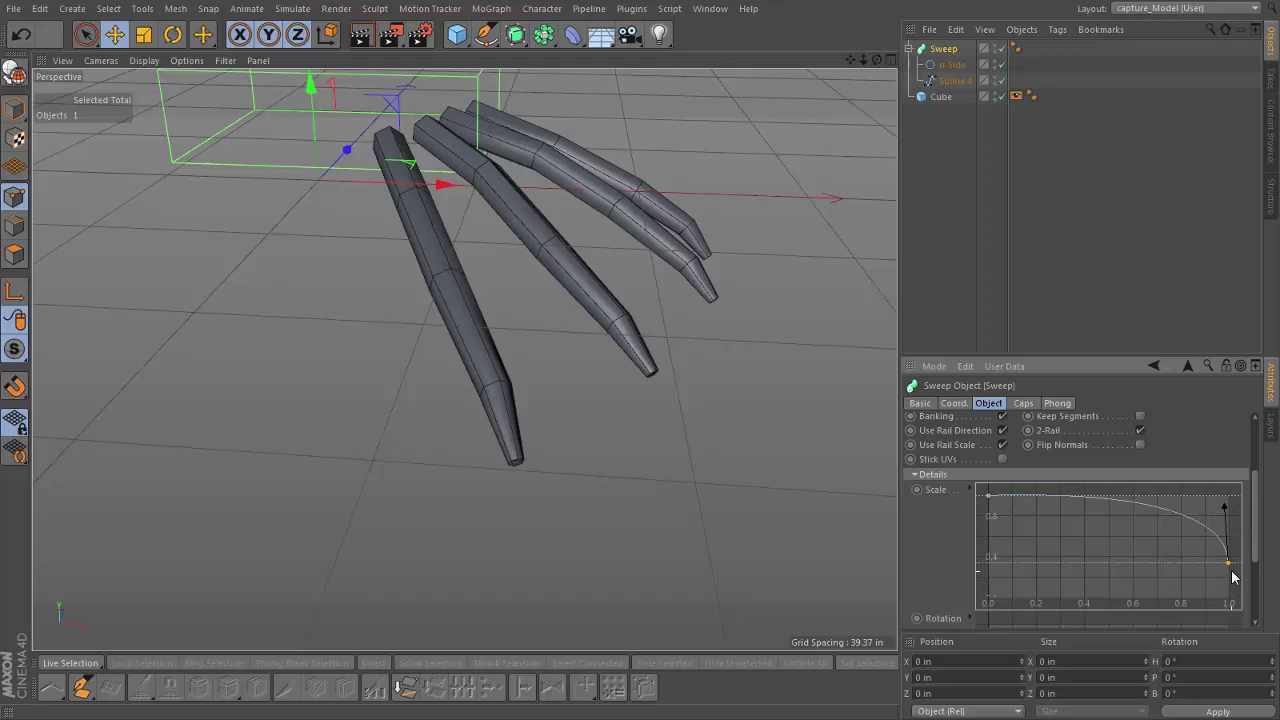
drag(1230, 570, 1235, 590)
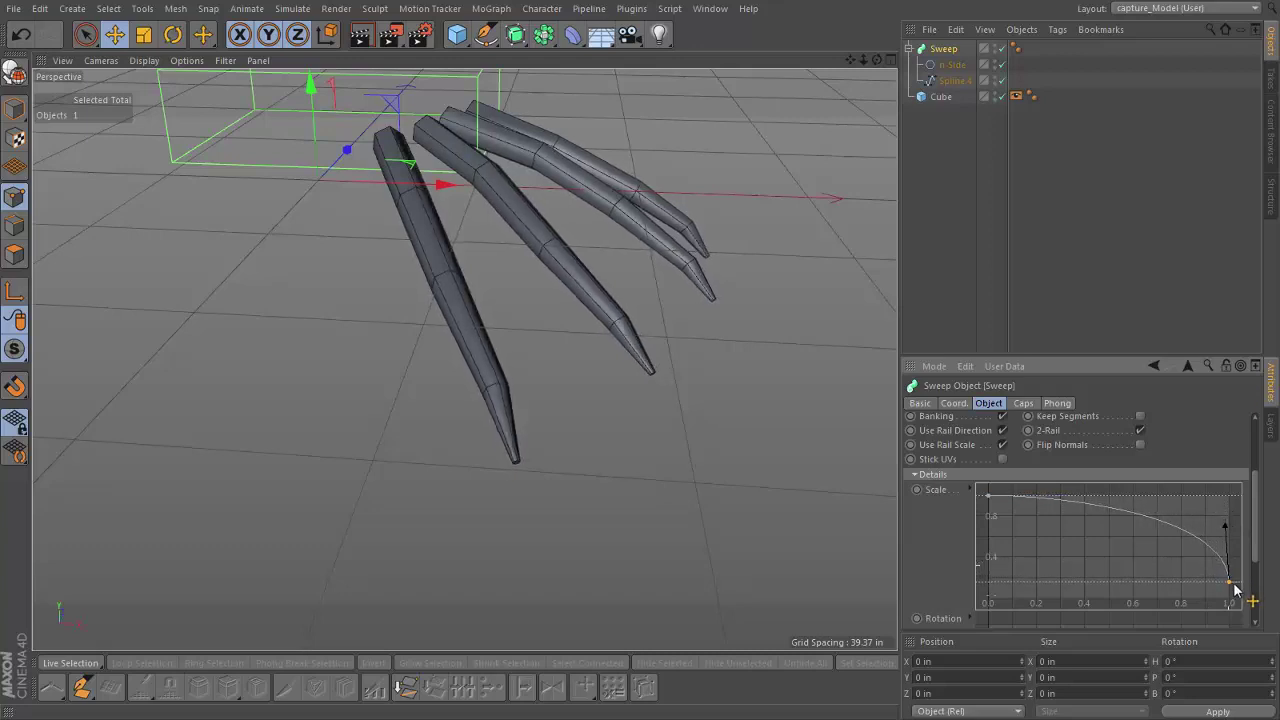
drag(1217, 524, 1205, 518)
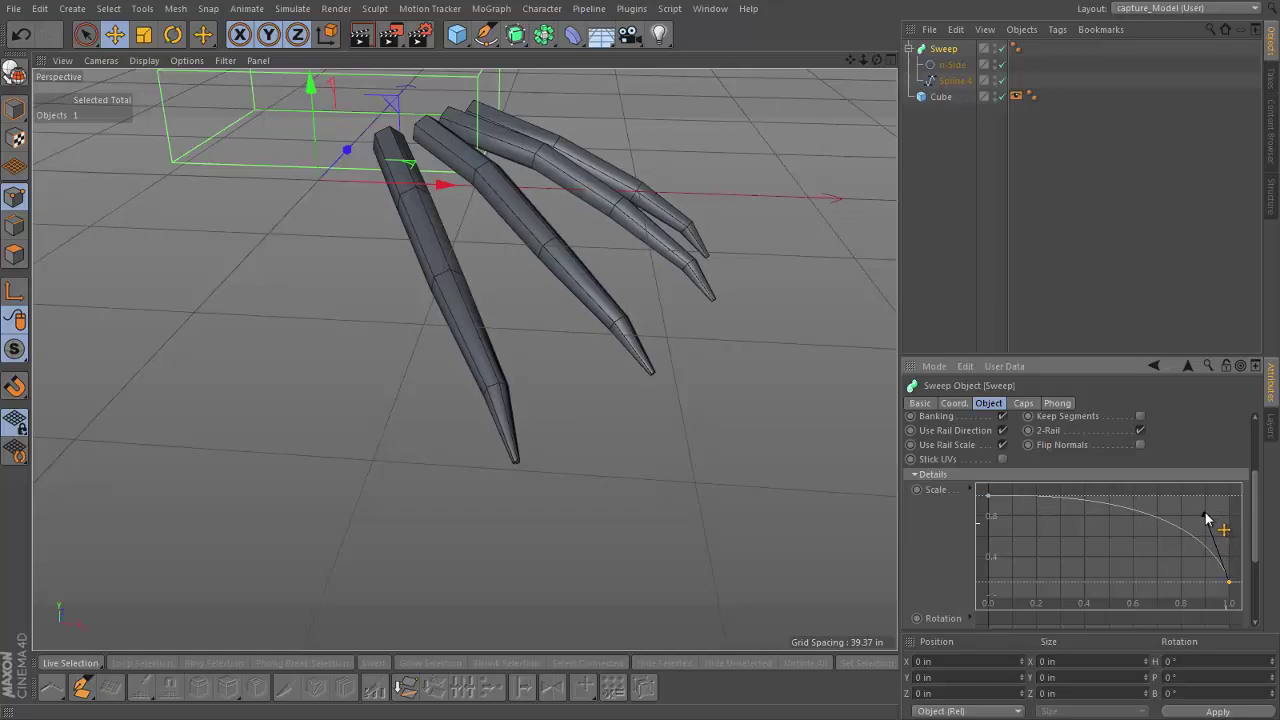
alt+drag(586, 324, 606, 423)
scroll(603, 420, down, 3)
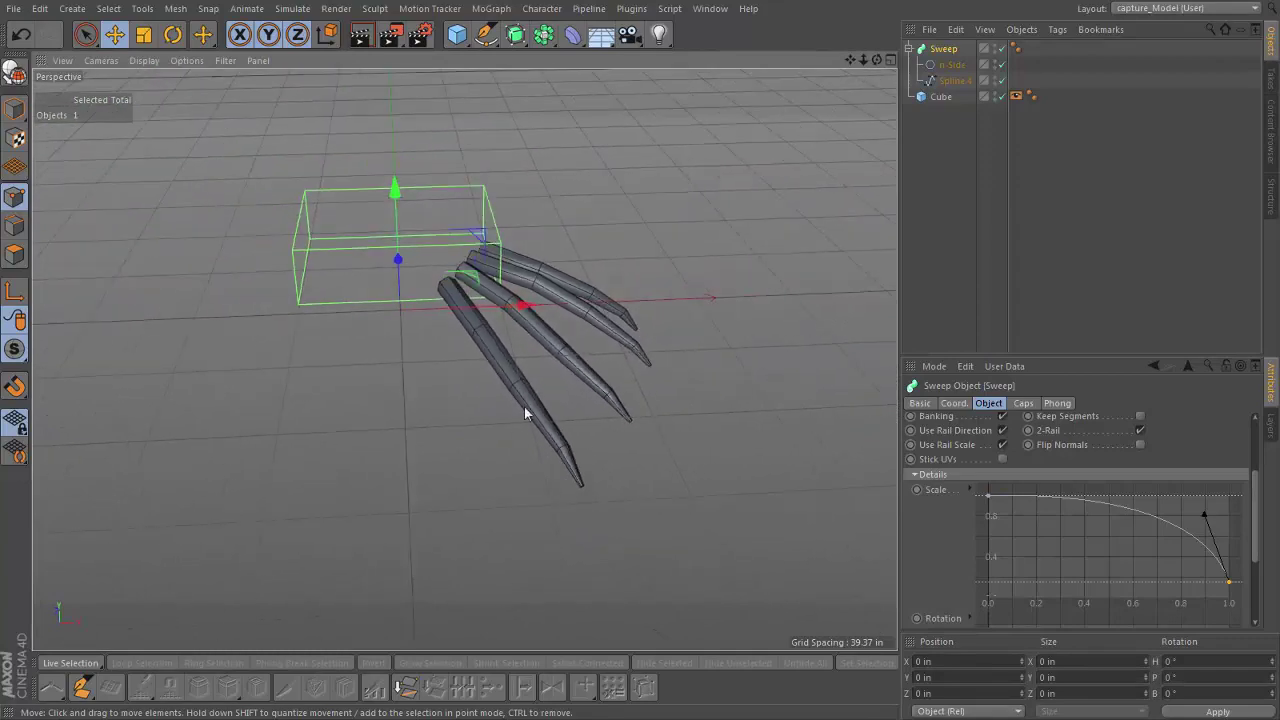
alt+middle_drag(529, 409, 537, 548)
alt+drag(537, 548, 463, 480)
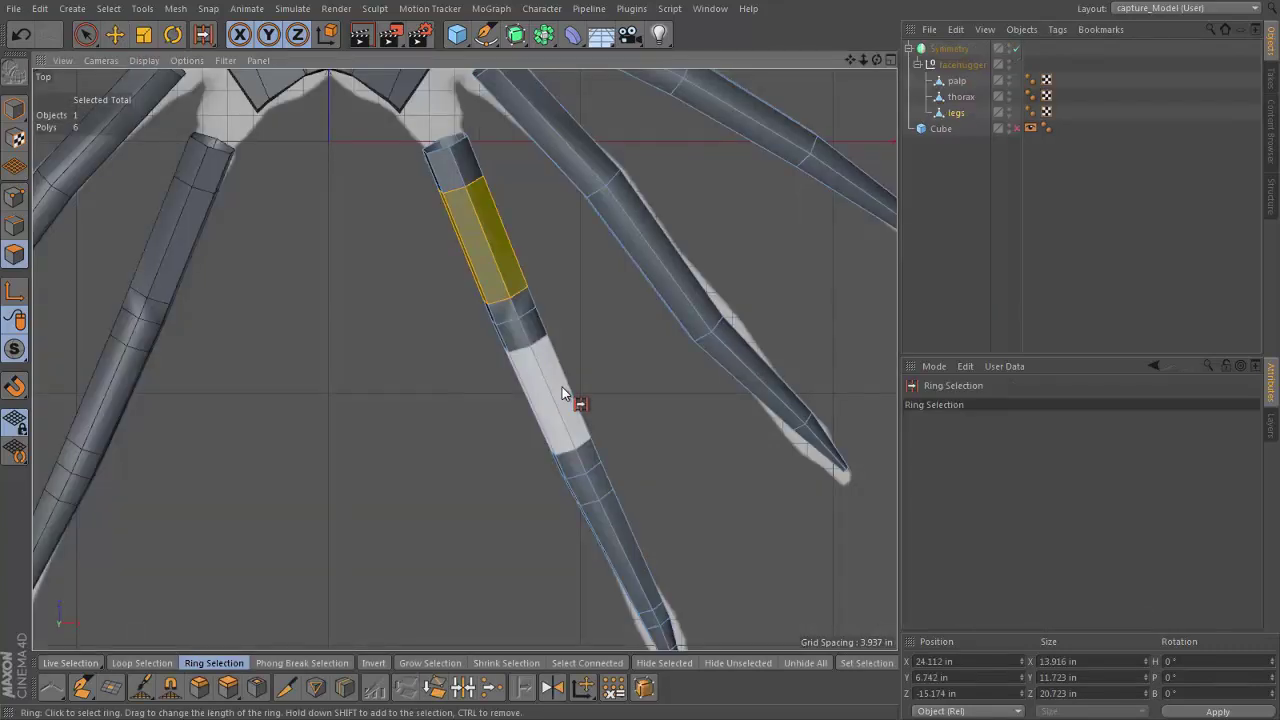
- Add the polygon rings of the rear leg's middle and lower segments to the ring selection and open the mesh commands
shift+click(562, 387)
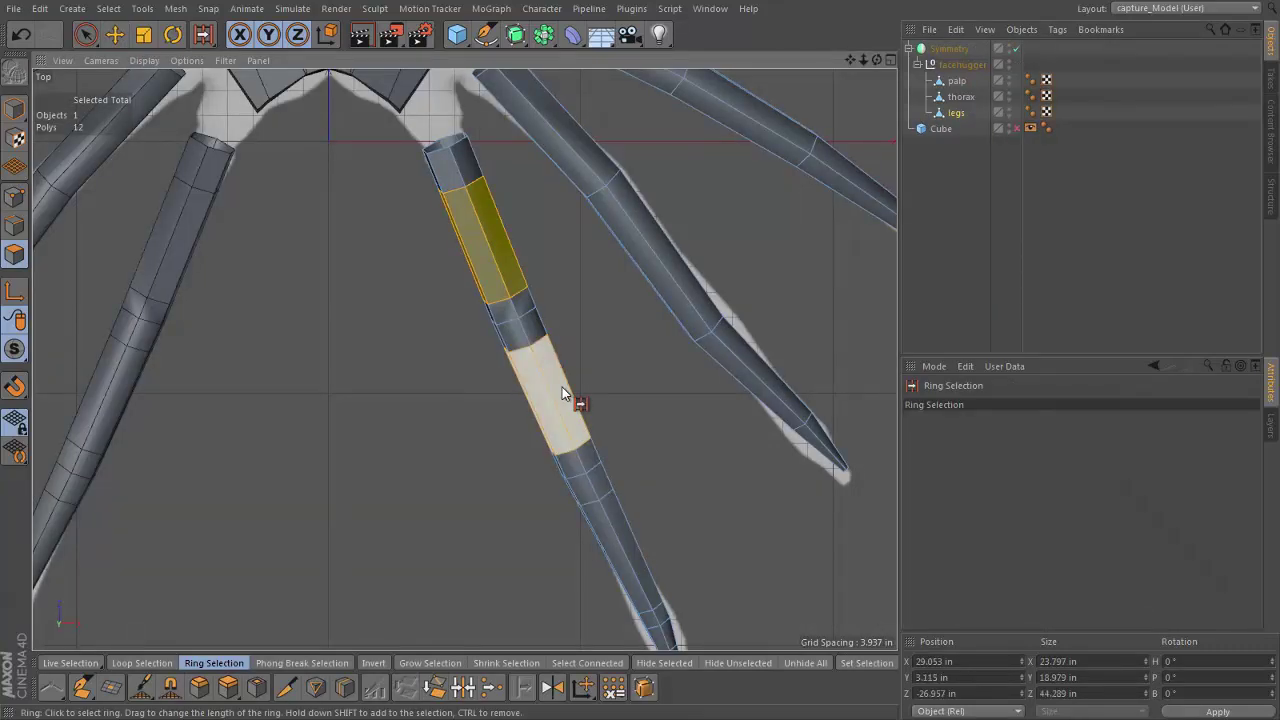
shift+click(621, 541)
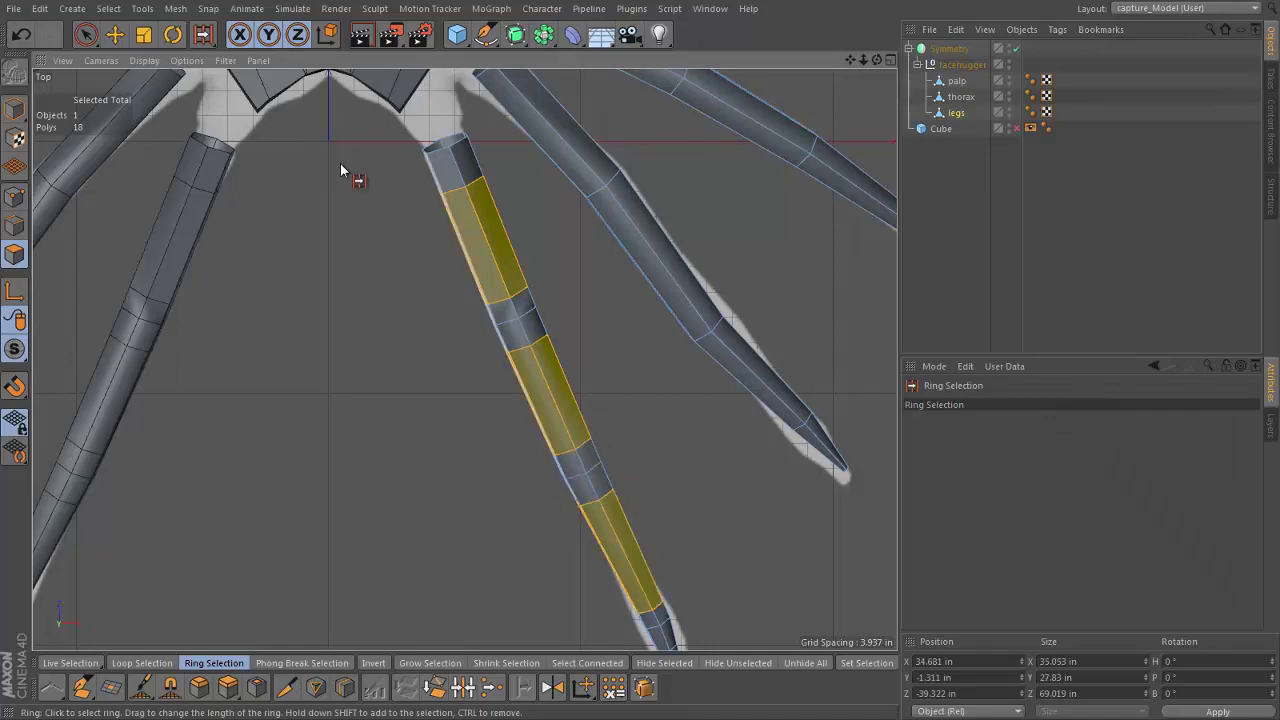
click(178, 12)
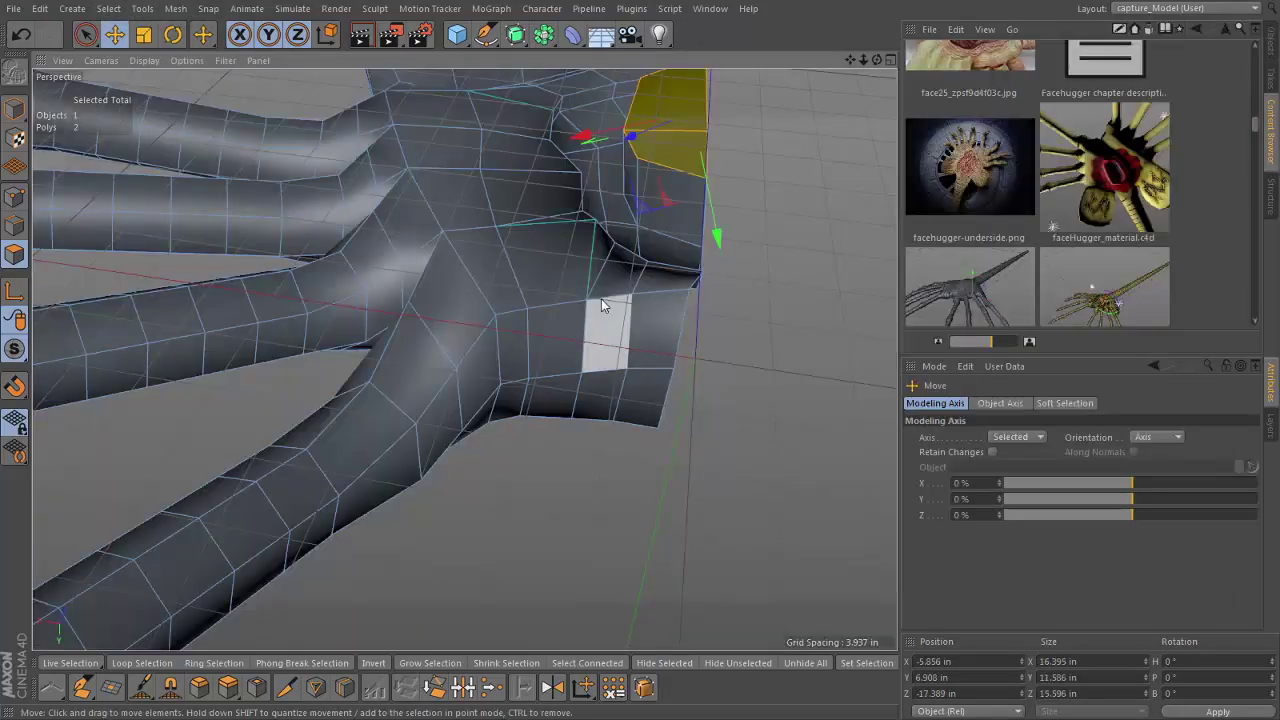
- Activate Loop Selection for the polygons around the recessed opening in the middle of the body mesh
scroll(601, 299, up, 4)
alt+drag(586, 318, 508, 466)
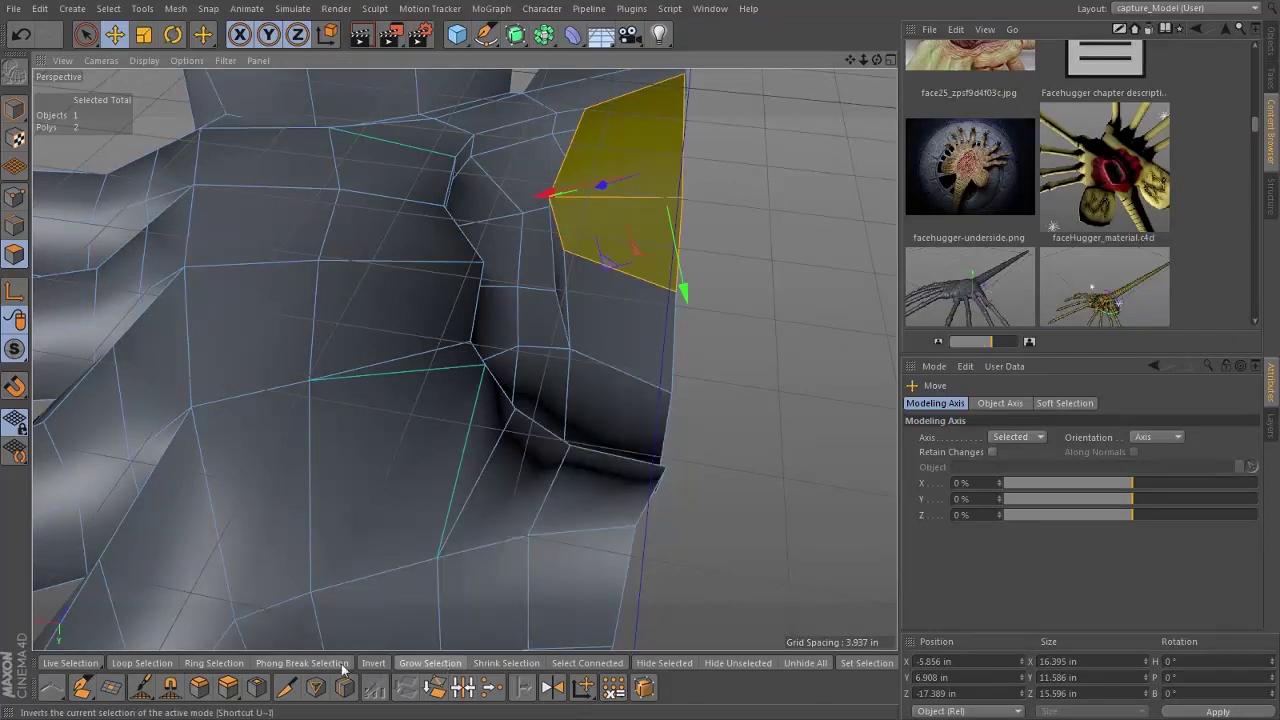
click(142, 663)
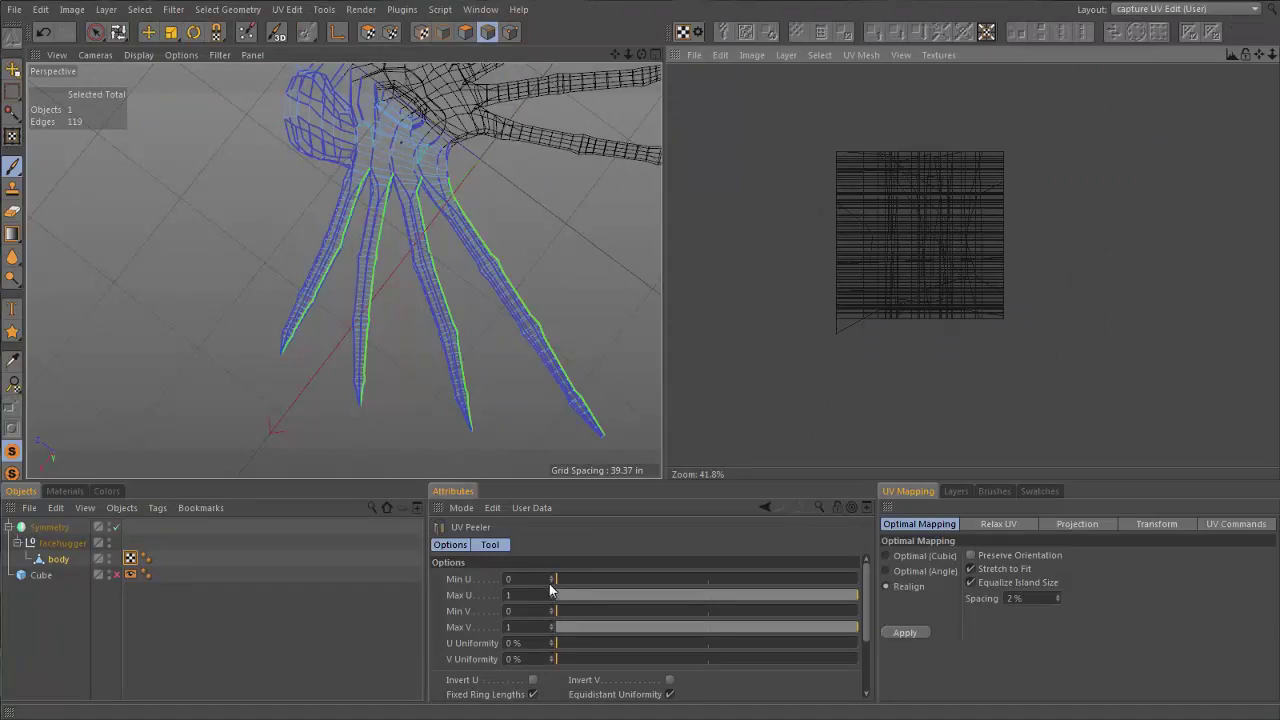
- Set the UV Peeler's Min U to 0.33 and lower its Max U to narrow the peeled leg islands
drag(558, 585, 653, 588)
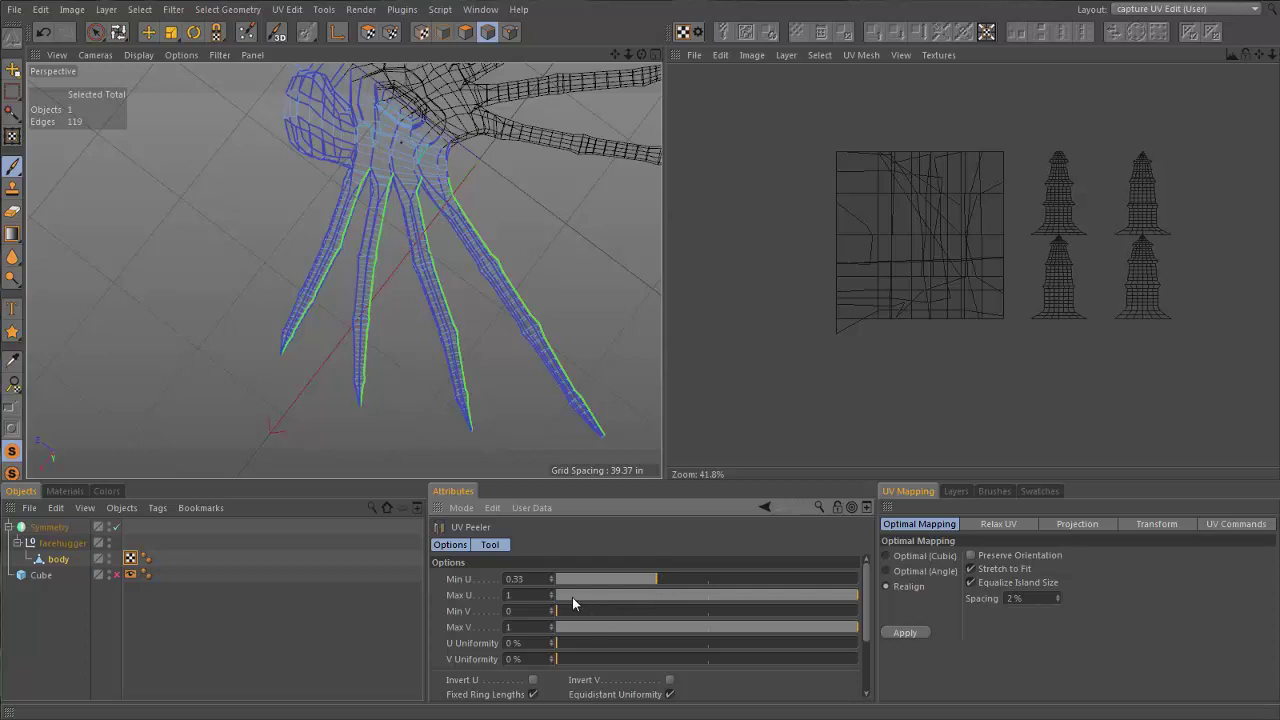
drag(858, 597, 815, 604)
mouse_move(575, 641)
mouse_down()
mouse_move(673, 643)
mouse_move(589, 643)
mouse_move(600, 660)
mouse_move(654, 654)
mouse_move(561, 660)
mouse_up()
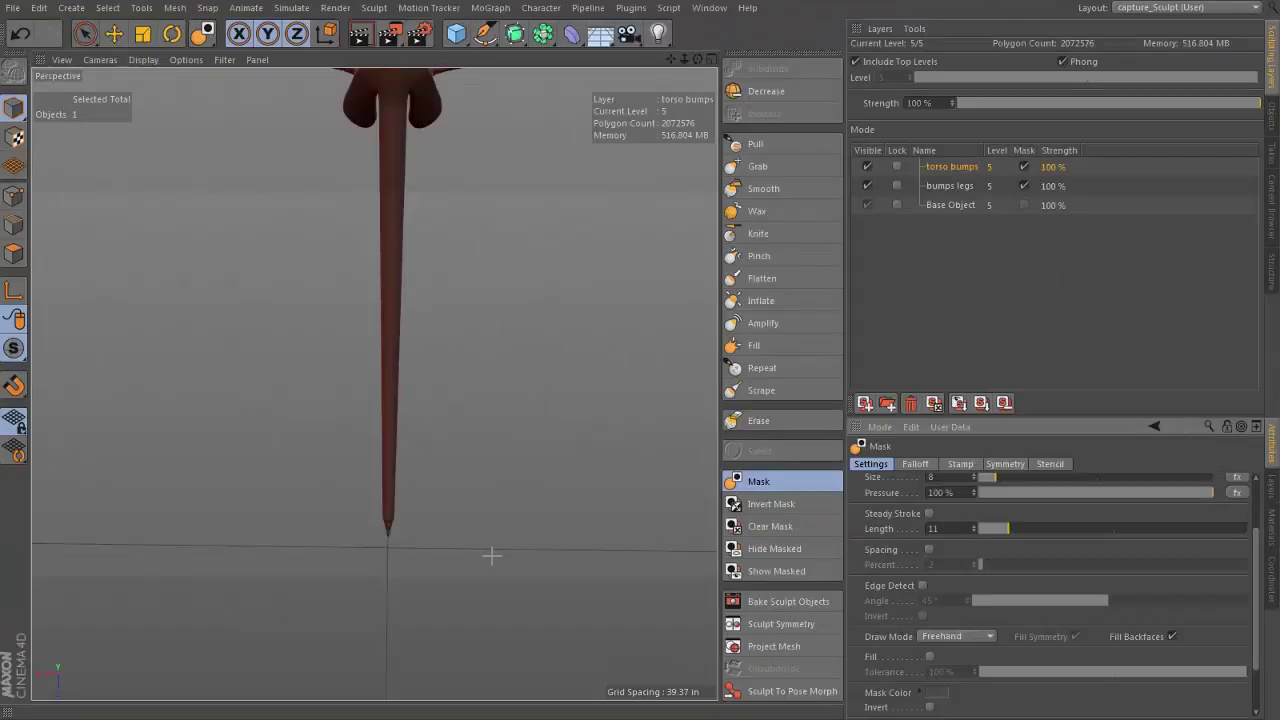
- Erase the mask from the base of the tail up to where it meets the torso
mouse_move(481, 546)
mouse_down()
mouse_move(386, 548)
mouse_move(326, 416)
mouse_move(331, 131)
mouse_up()
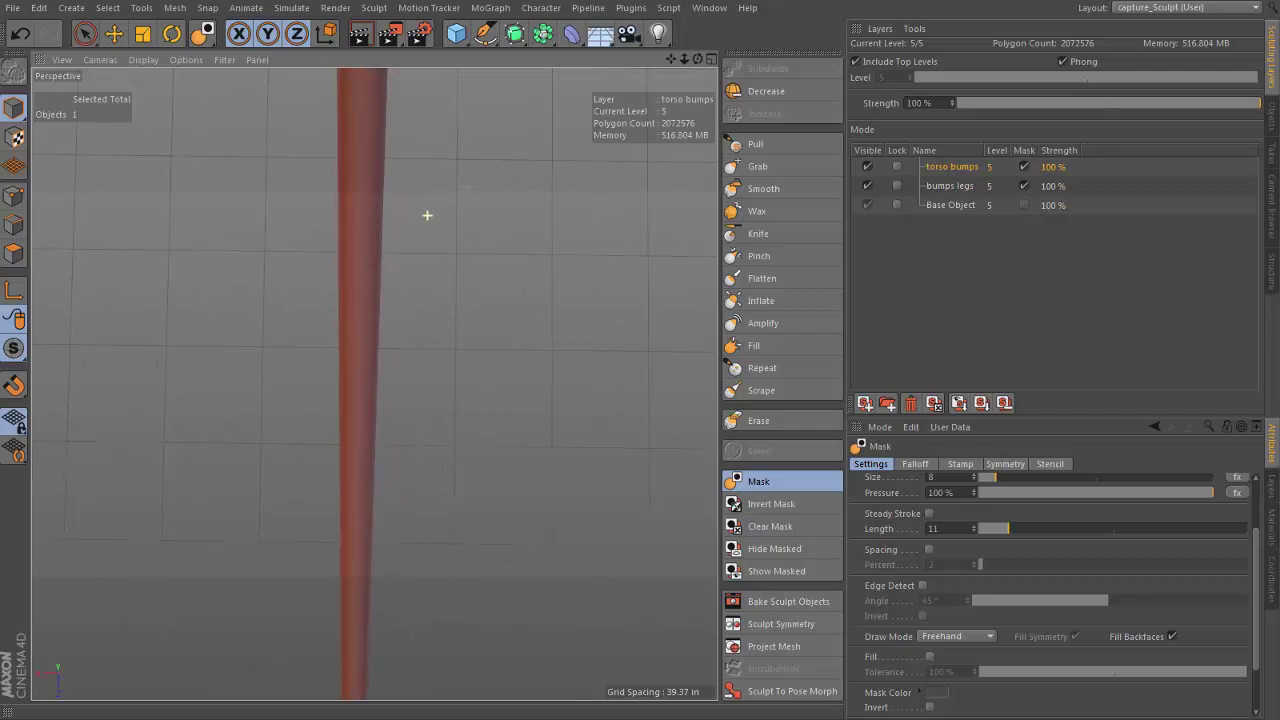
alt+drag(426, 214, 374, 380)
scroll(374, 380, down, 5)
scroll(461, 352, up, 2)
scroll(461, 352, up, 3)
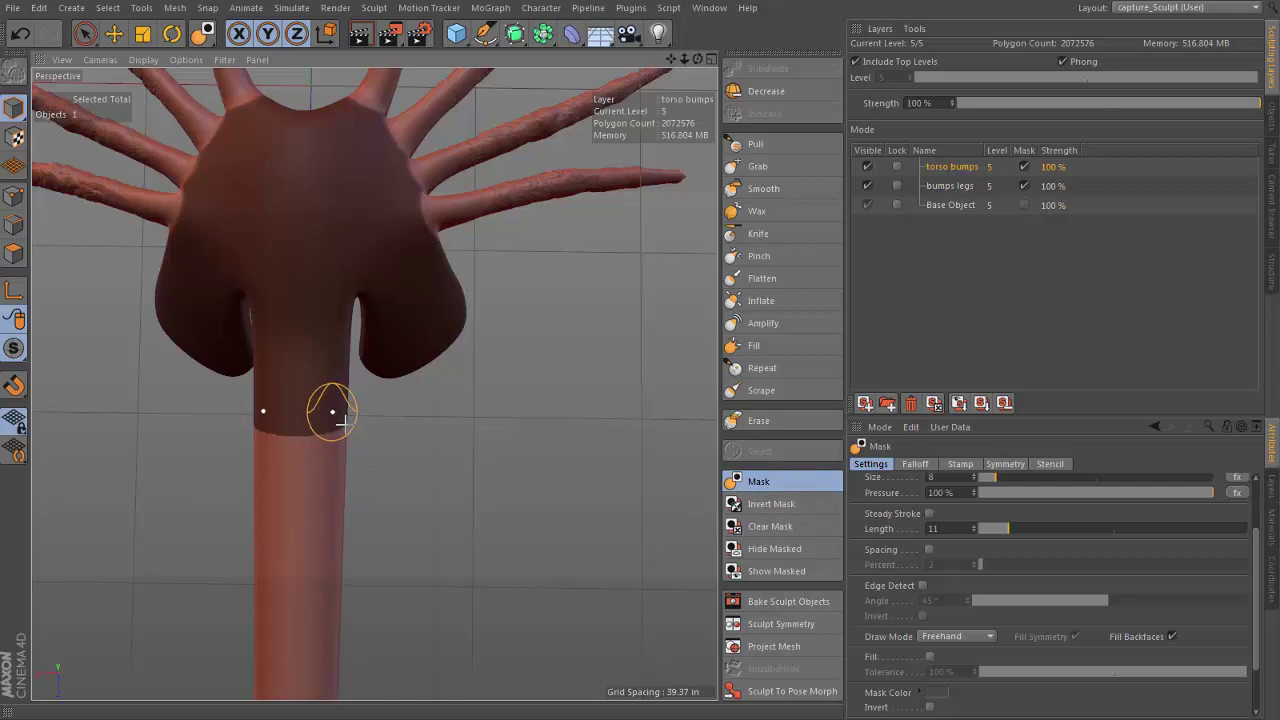
mouse_move(340, 422)
ctrl+mouse_down()
mouse_move(314, 443)
mouse_move(337, 406)
mouse_move(340, 329)
mouse_move(316, 334)
ctrl+mouse_up()
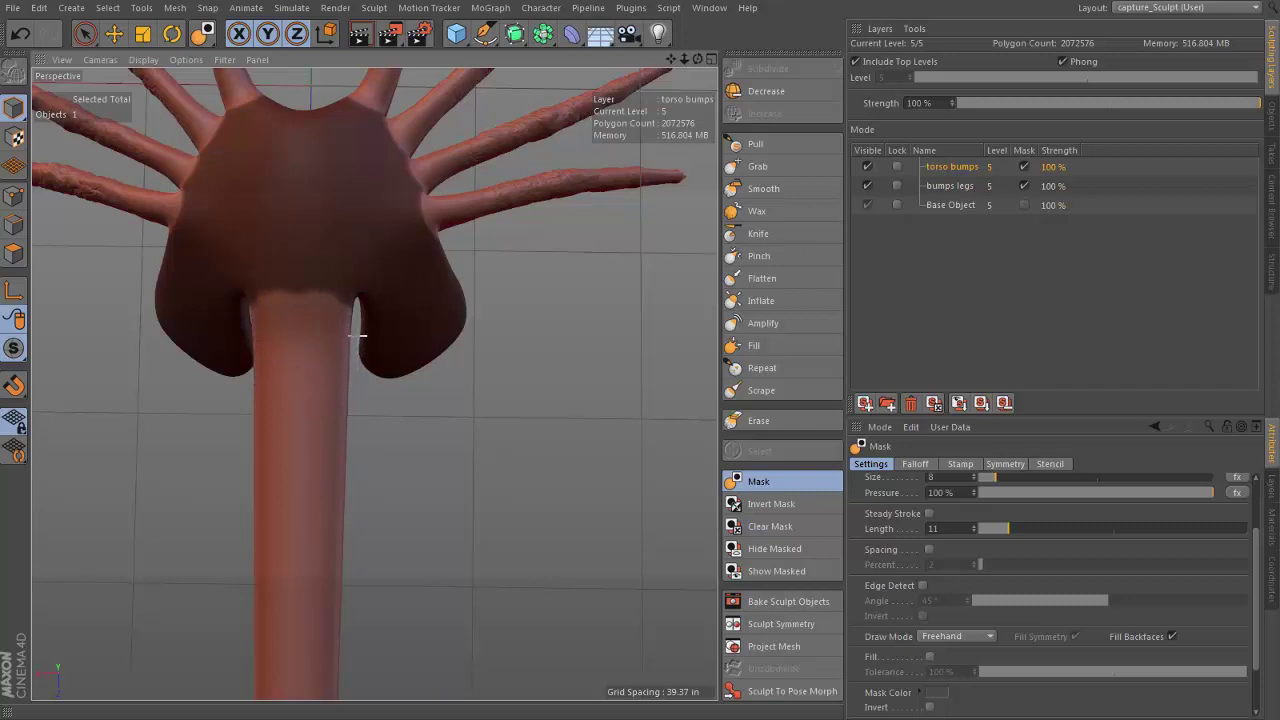
mouse_move(320, 372)
alt+mouse_down()
mouse_move(354, 423)
mouse_move(283, 303)
alt+mouse_up()
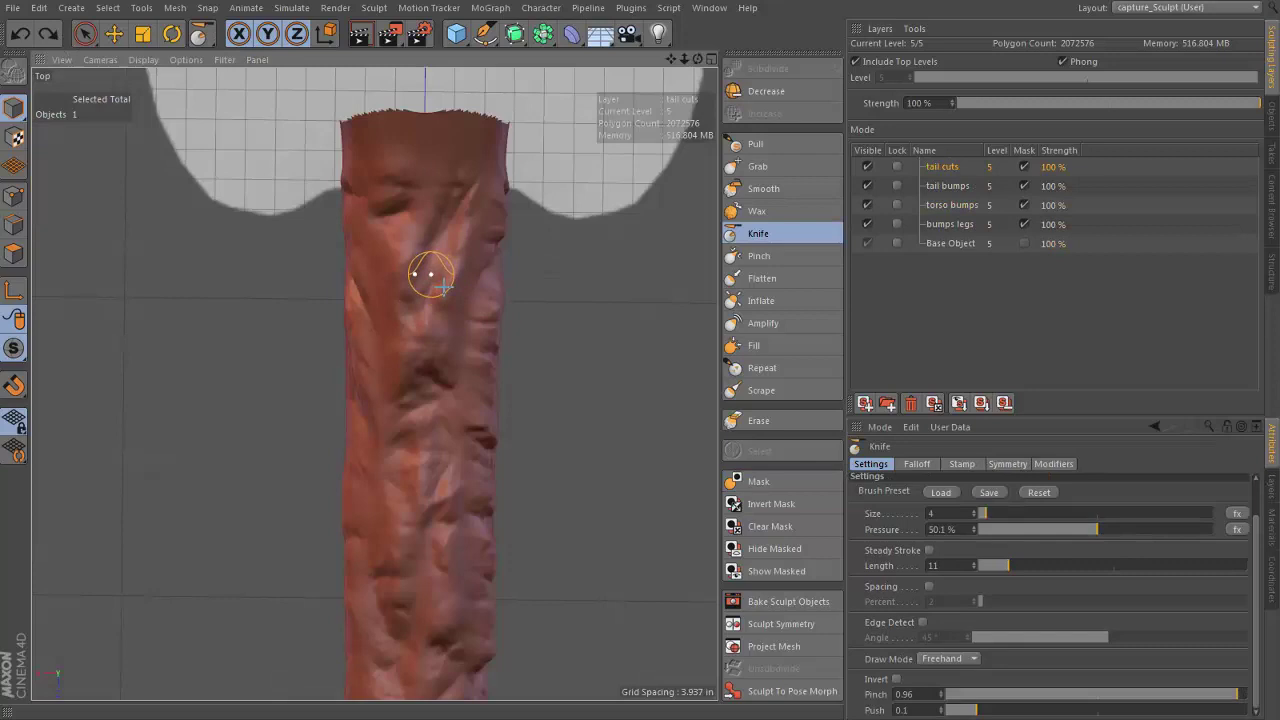
- Carve seven evenly spaced horizontal grooves across the tail with the Knife brush on the tail cuts layer, working down from its base
drag(423, 272, 517, 285)
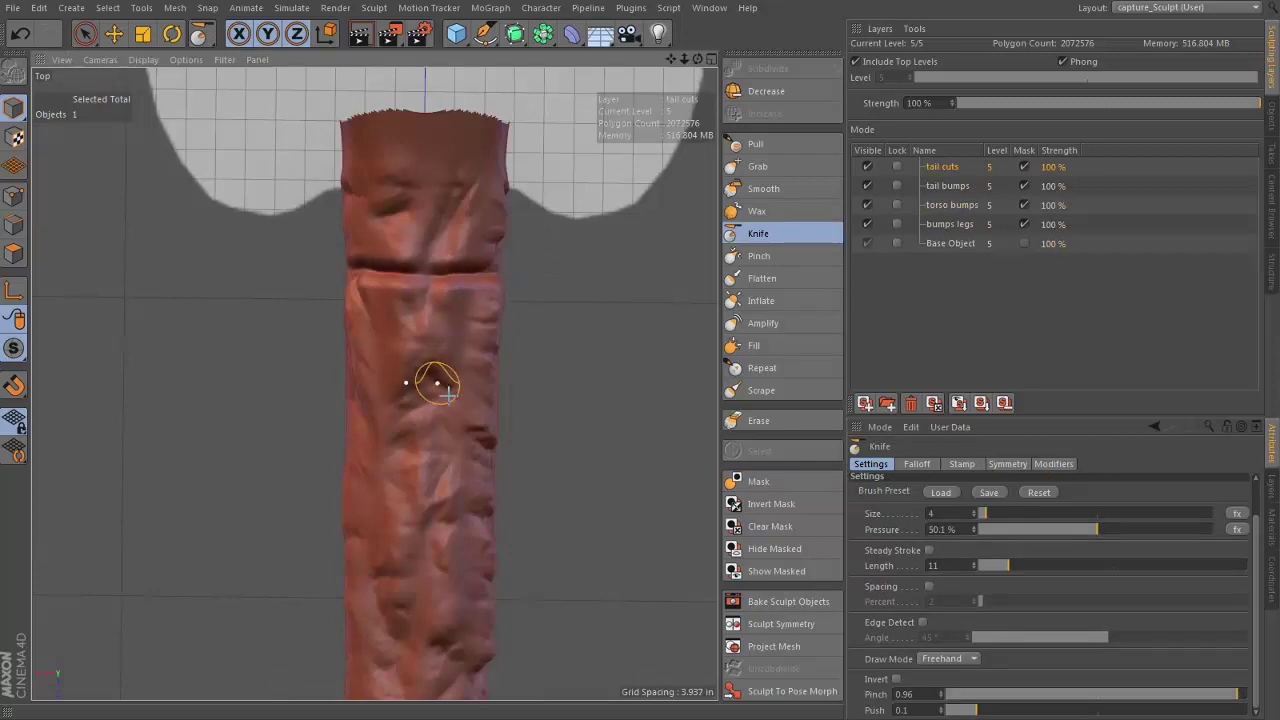
drag(443, 389, 509, 396)
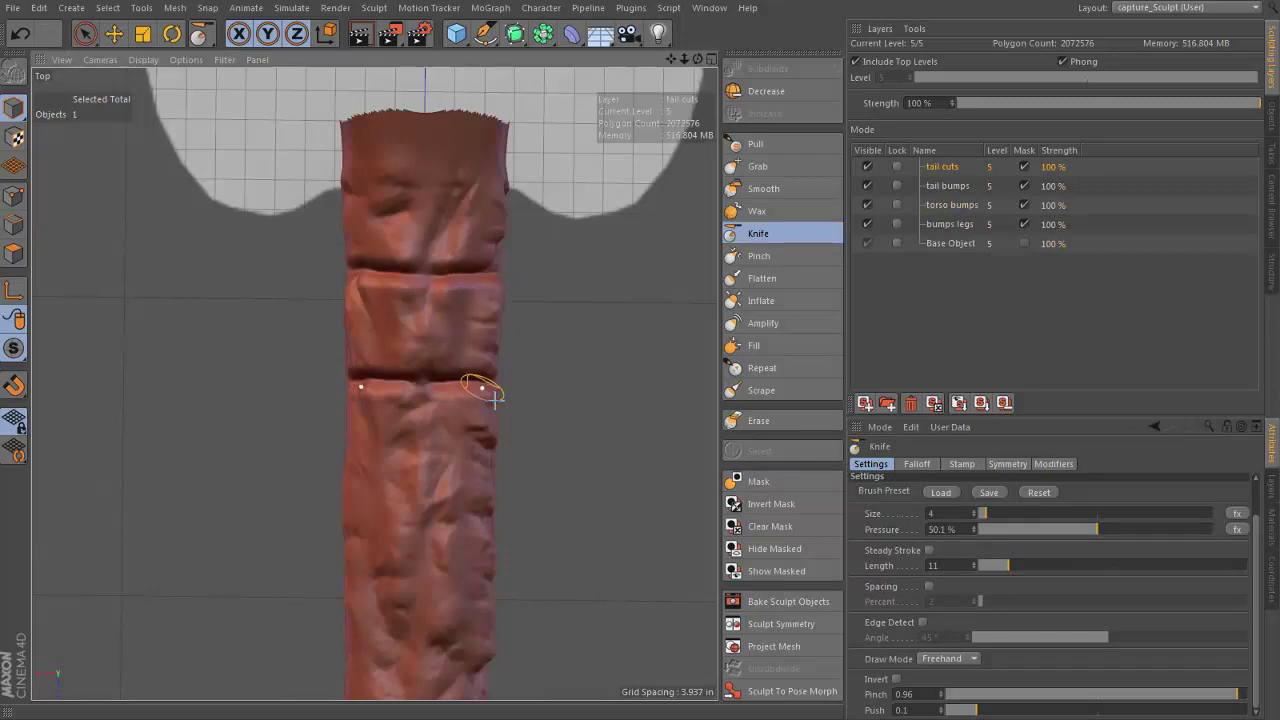
scroll(485, 400, down, 4)
alt+middle_drag(374, 380, 457, 257)
scroll(430, 290, up, 2)
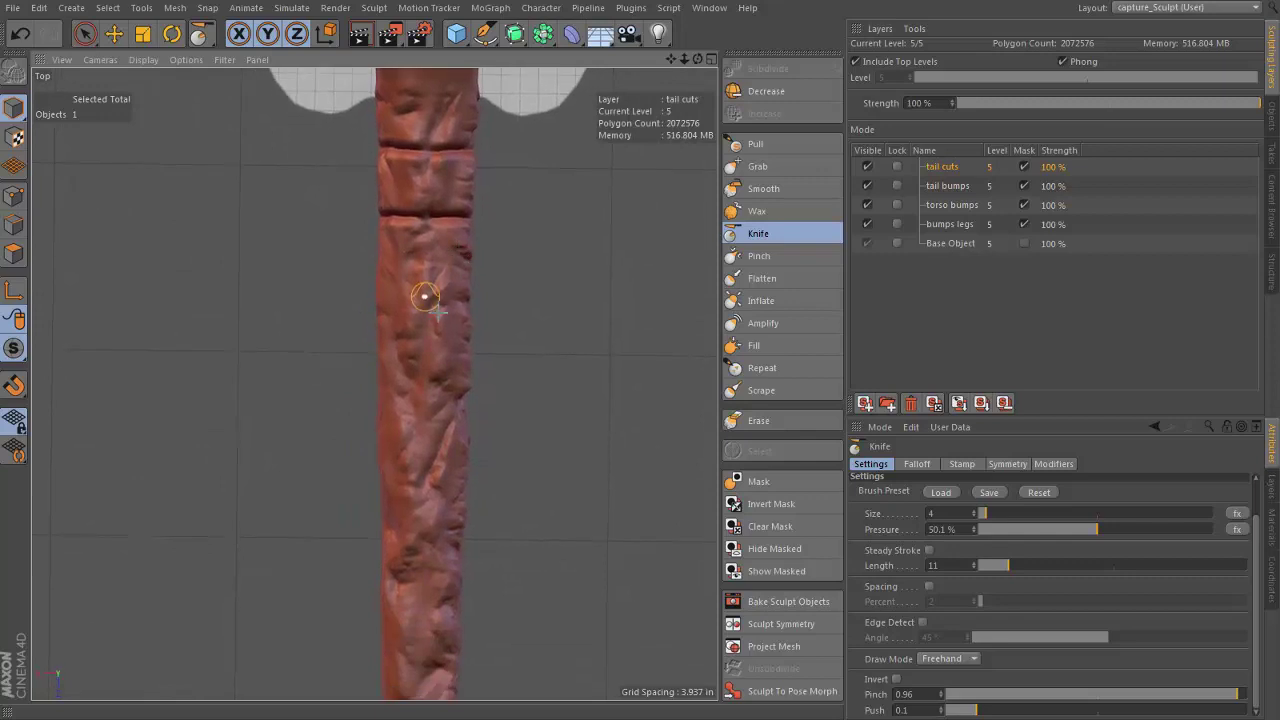
drag(424, 297, 480, 311)
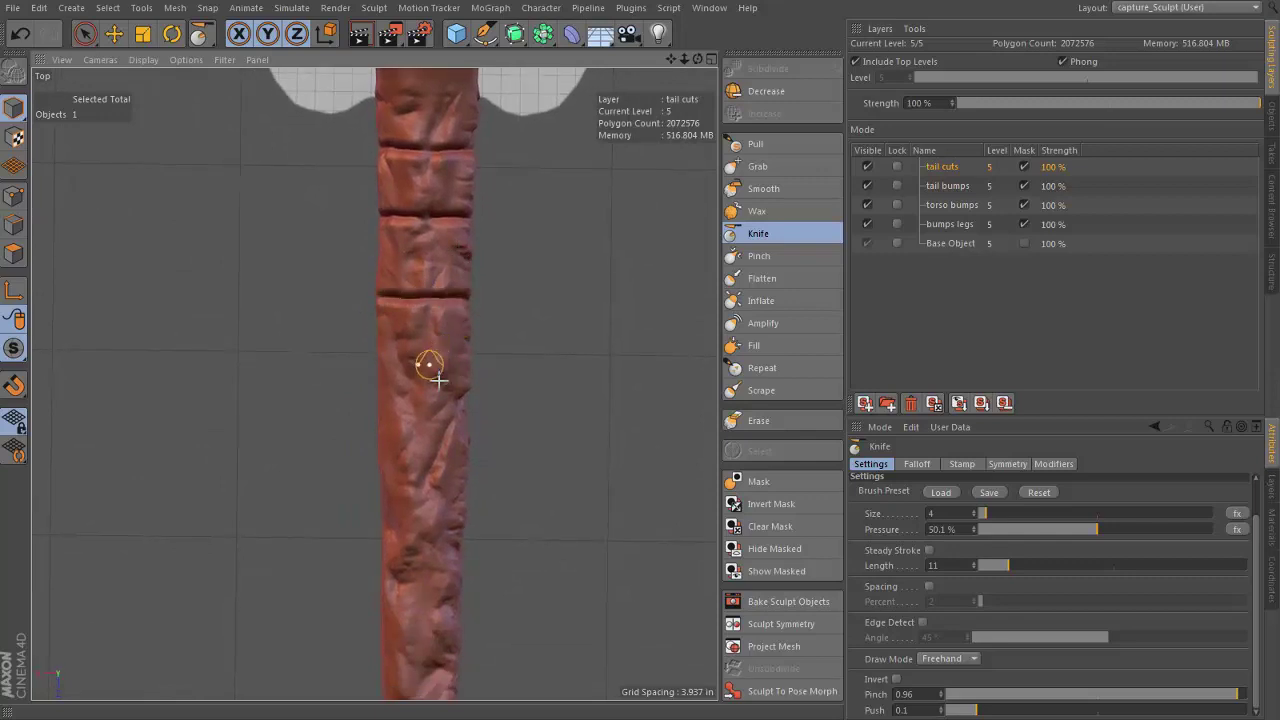
drag(446, 382, 478, 384)
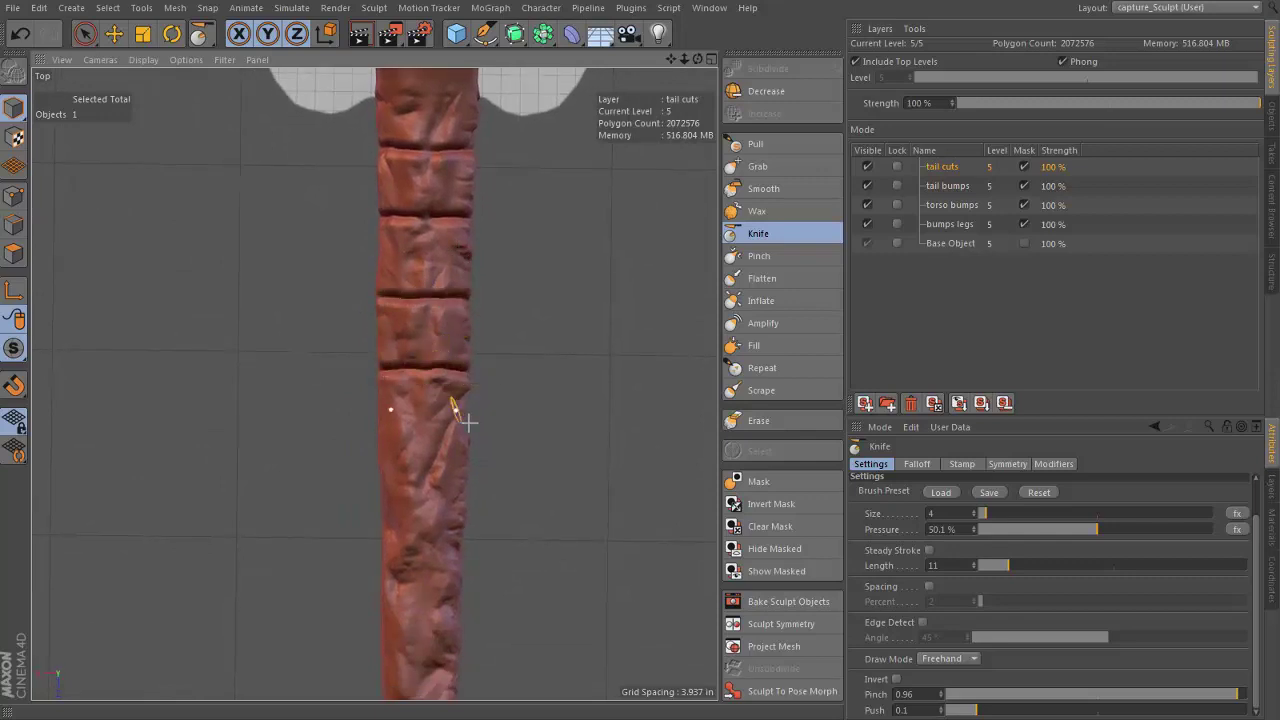
mouse_move(467, 421)
alt+middle_down()
mouse_move(486, 271)
mouse_move(466, 228)
alt+middle_up()
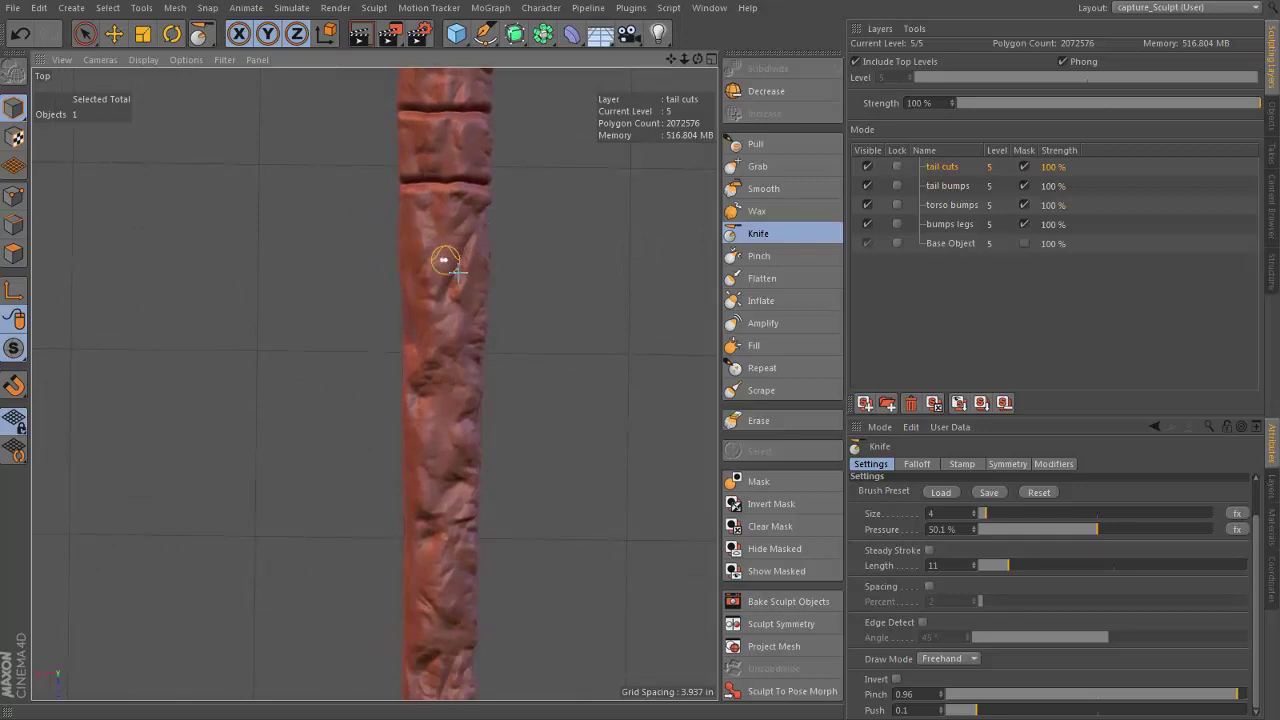
drag(445, 261, 492, 270)
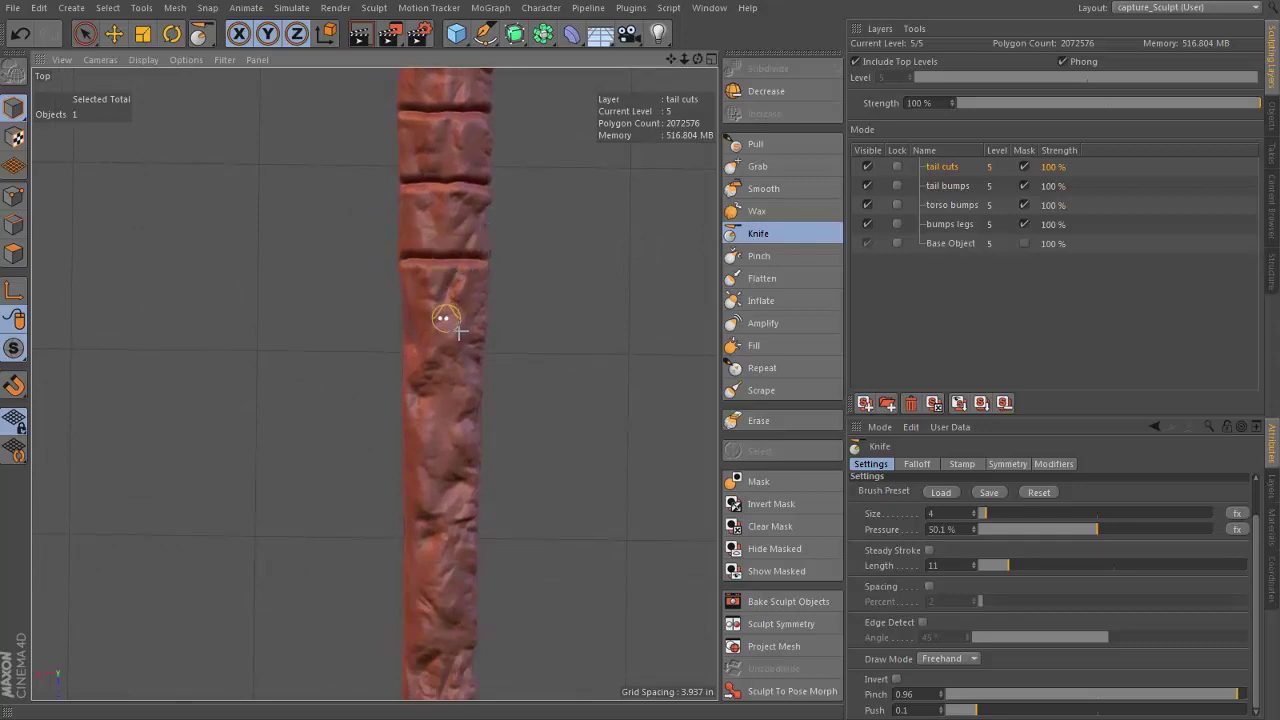
drag(446, 318, 482, 327)
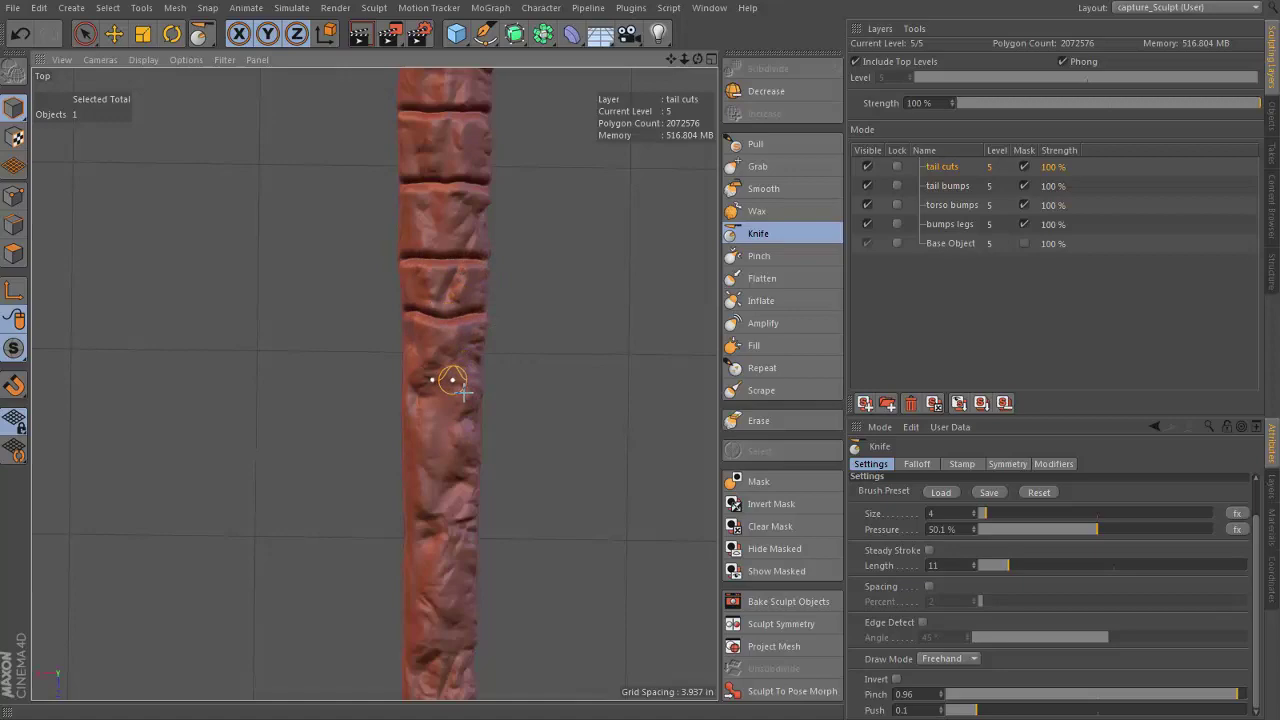
drag(410, 367, 495, 379)
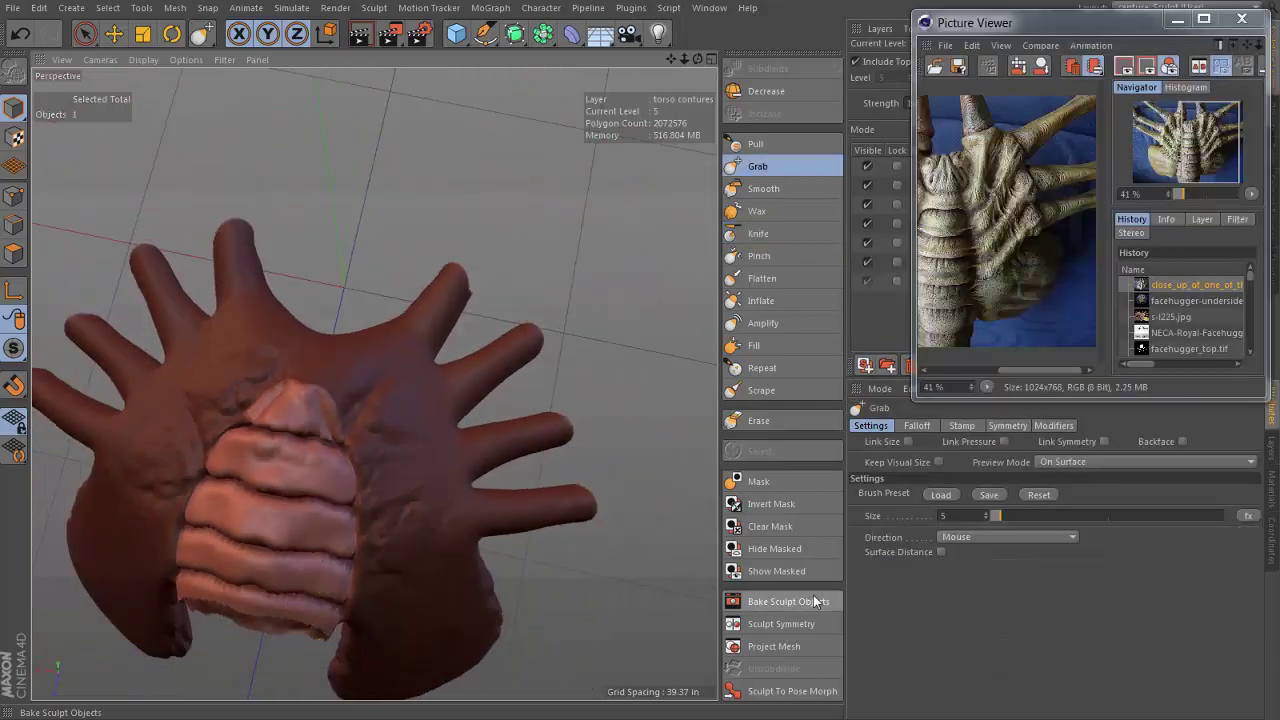
- Clear the mask from the torso sculpt and activate the Mask brush over the area beside the ribbed plates
click(781, 524)
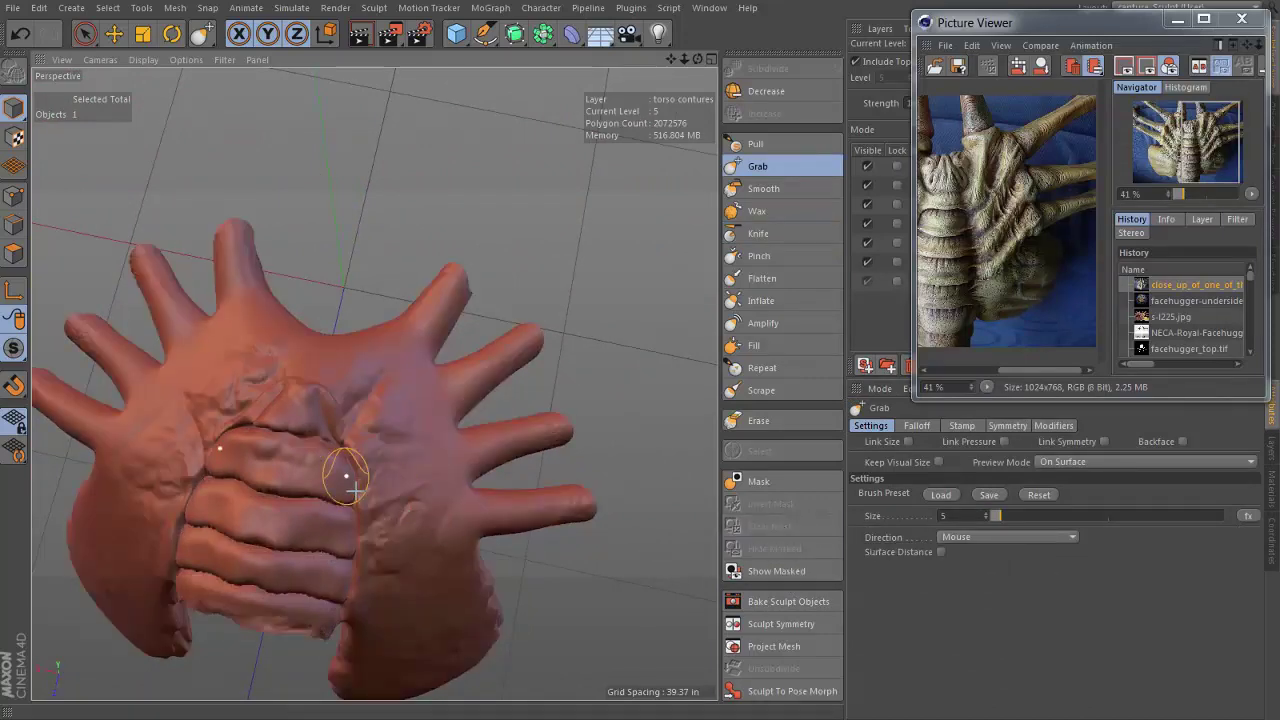
scroll(385, 465, up, 5)
scroll(385, 413, down, 2)
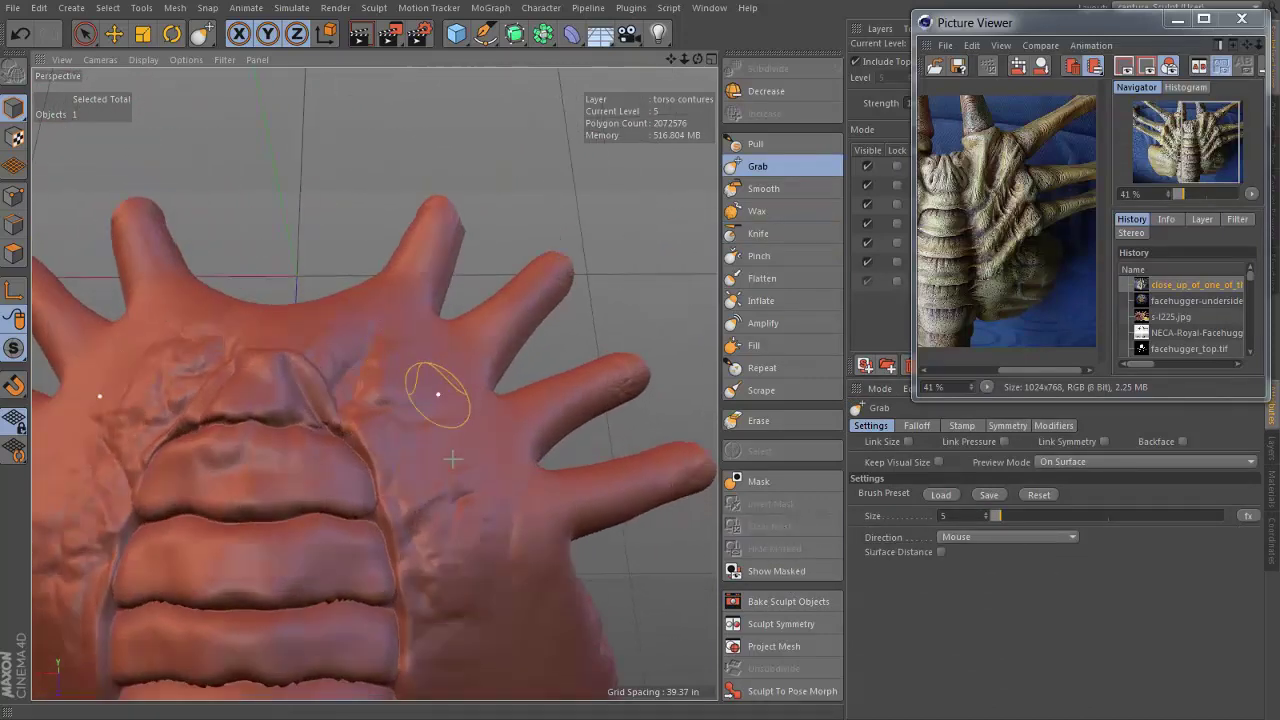
mouse_move(437, 432)
alt+mouse_down()
mouse_move(420, 400)
mouse_move(423, 451)
alt+mouse_up()
scroll(423, 451, up, 2)
mouse_move(527, 525)
alt+mouse_down()
mouse_move(551, 500)
mouse_move(543, 471)
alt+mouse_up()
click(776, 483)
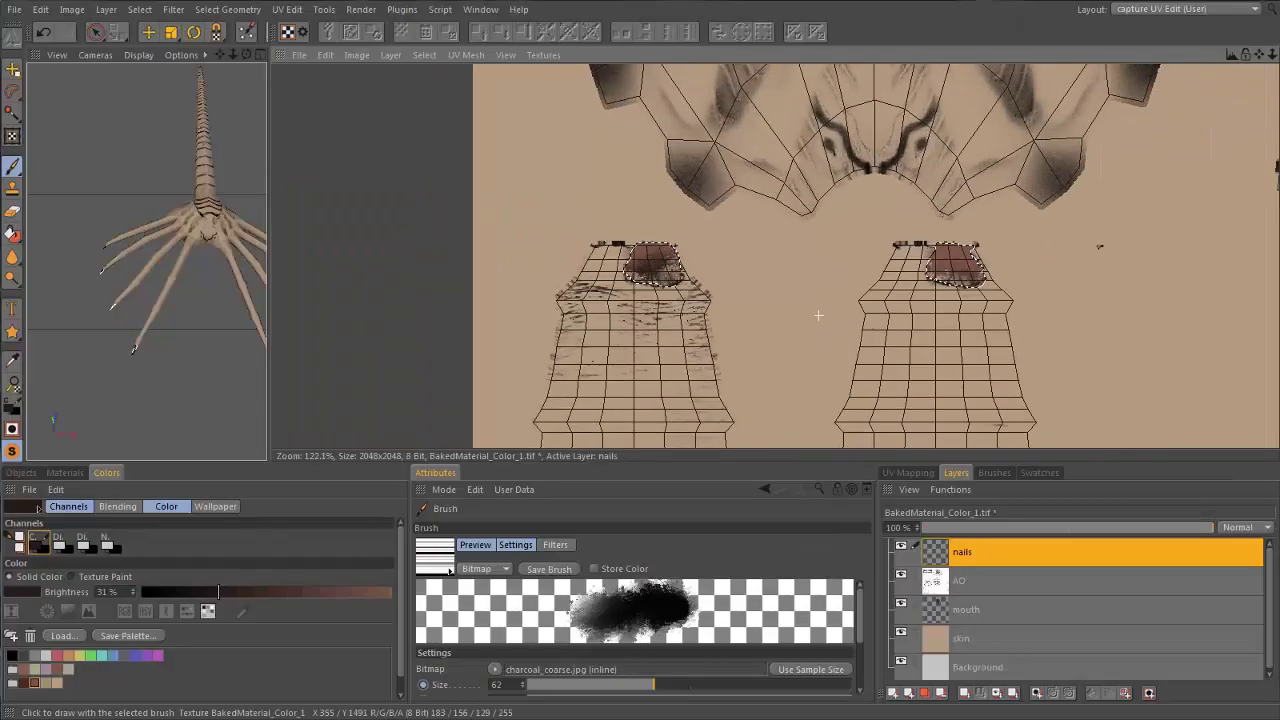
- Paint dark charcoal shading at the base of the next two selected leg nails on the nails layer
alt+middle_drag(818, 315, 1145, 325)
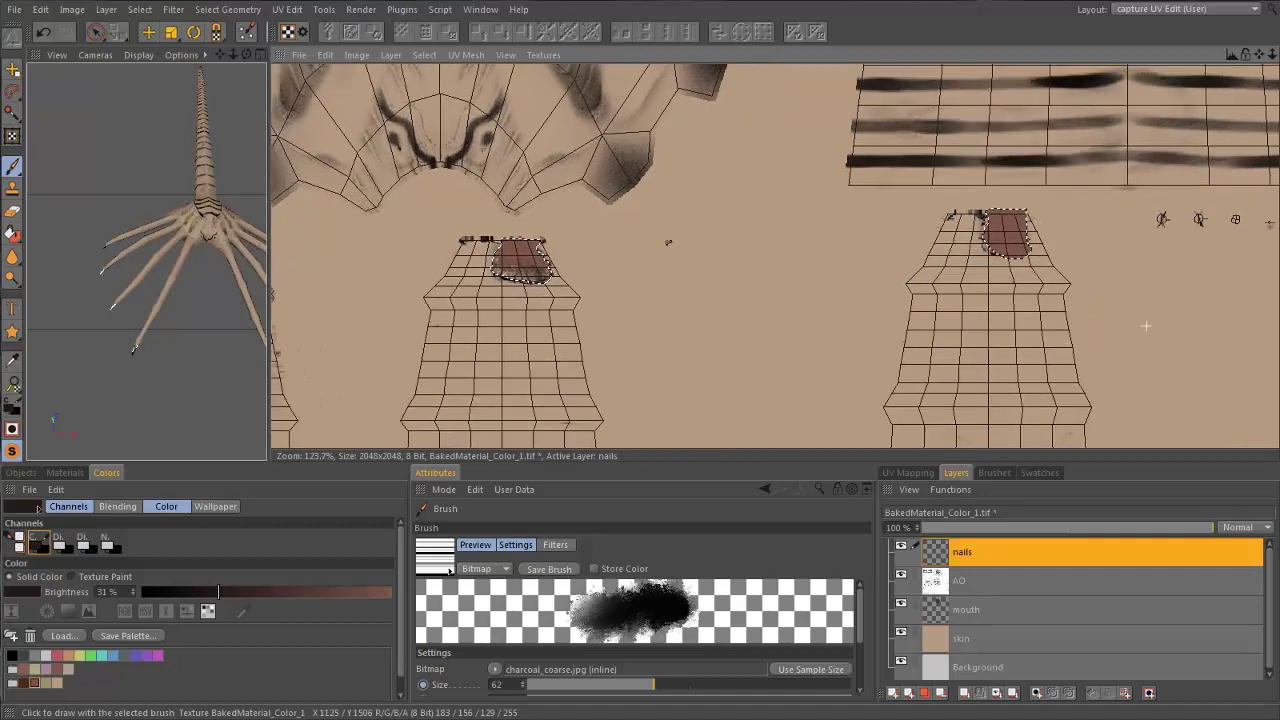
scroll(1145, 325, up, 4)
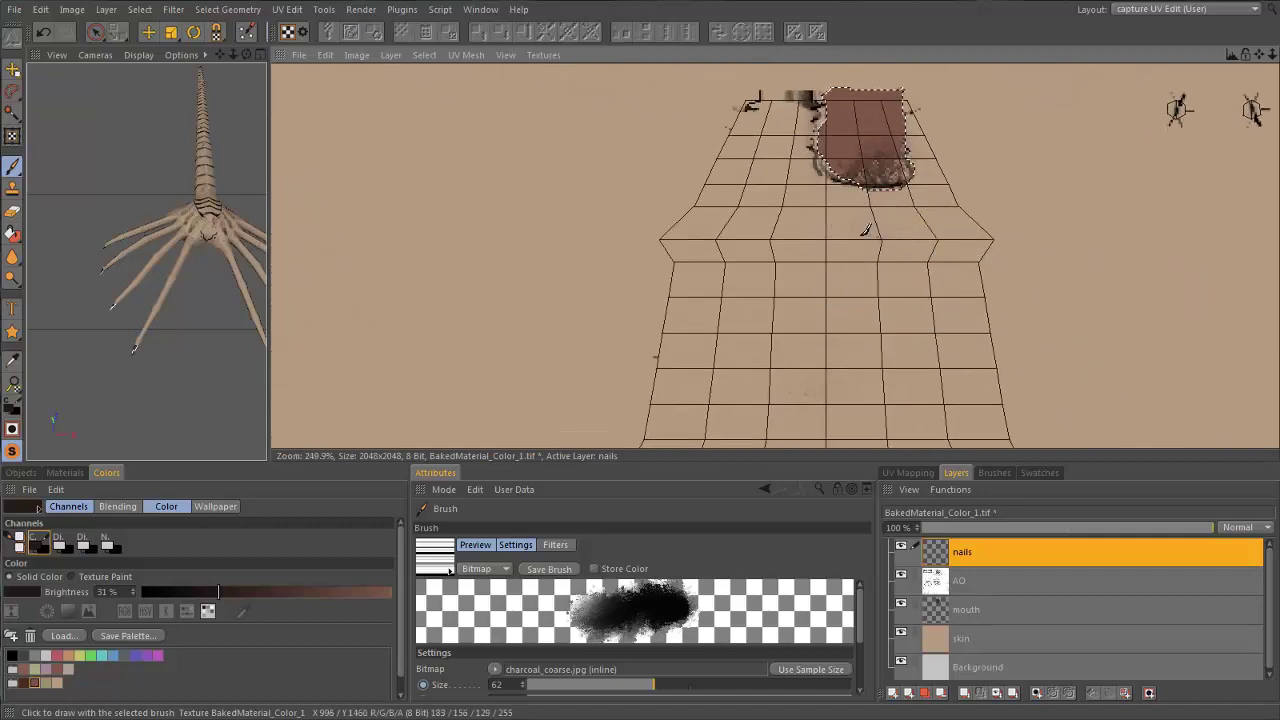
scroll(987, 232, down, 5)
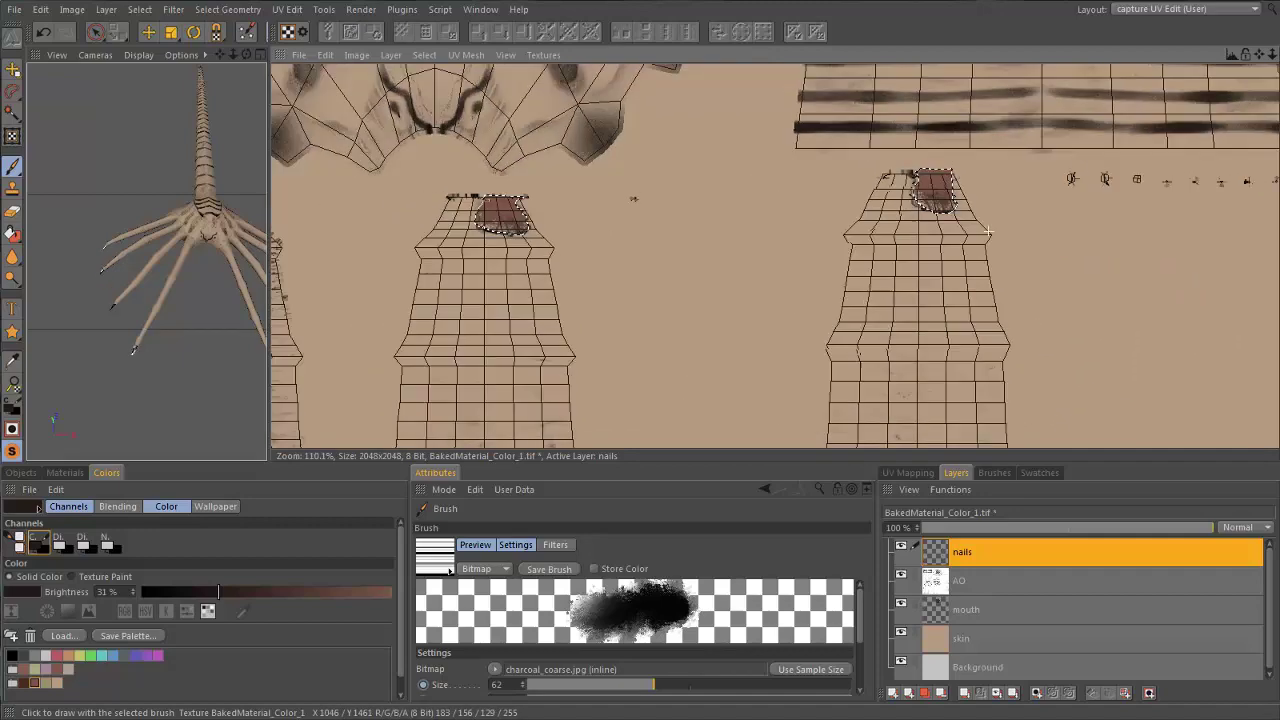
- Paint dark charcoal shading along the bases of the selected leg nails in the lower rows of leg UVs on the nails layer
alt+middle_drag(987, 232, 470, 400)
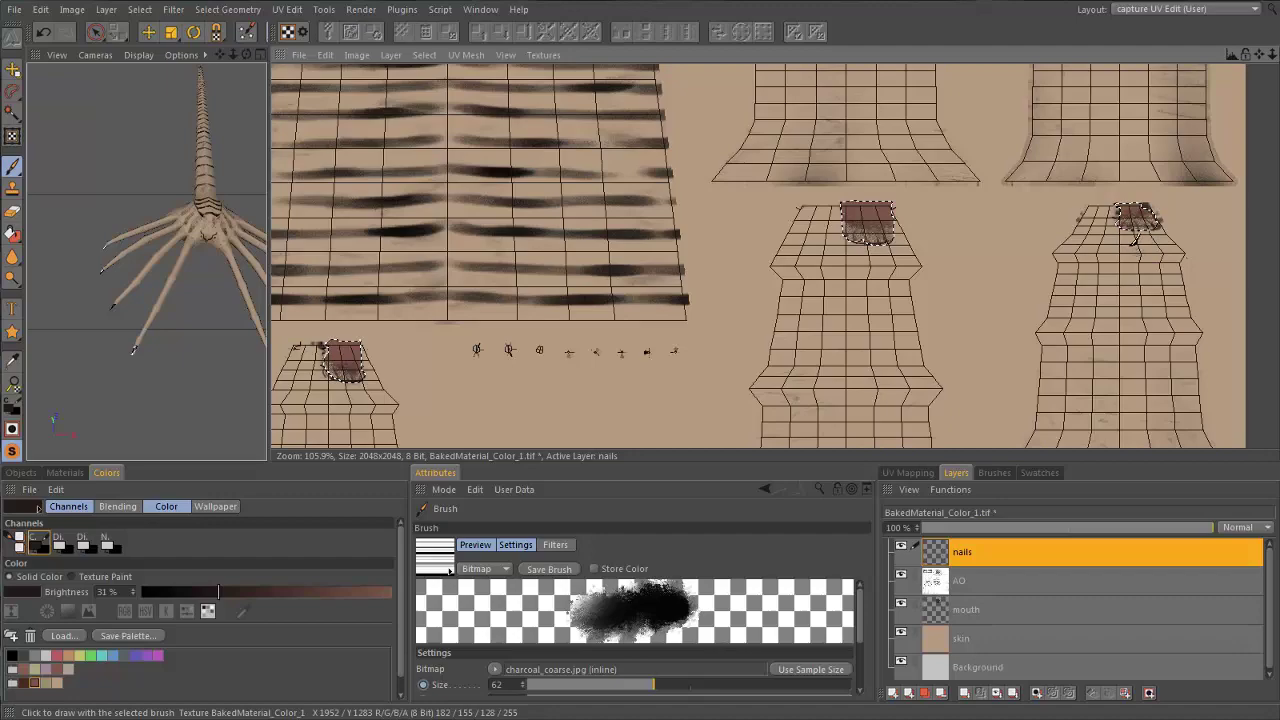
scroll(914, 171, down, 3)
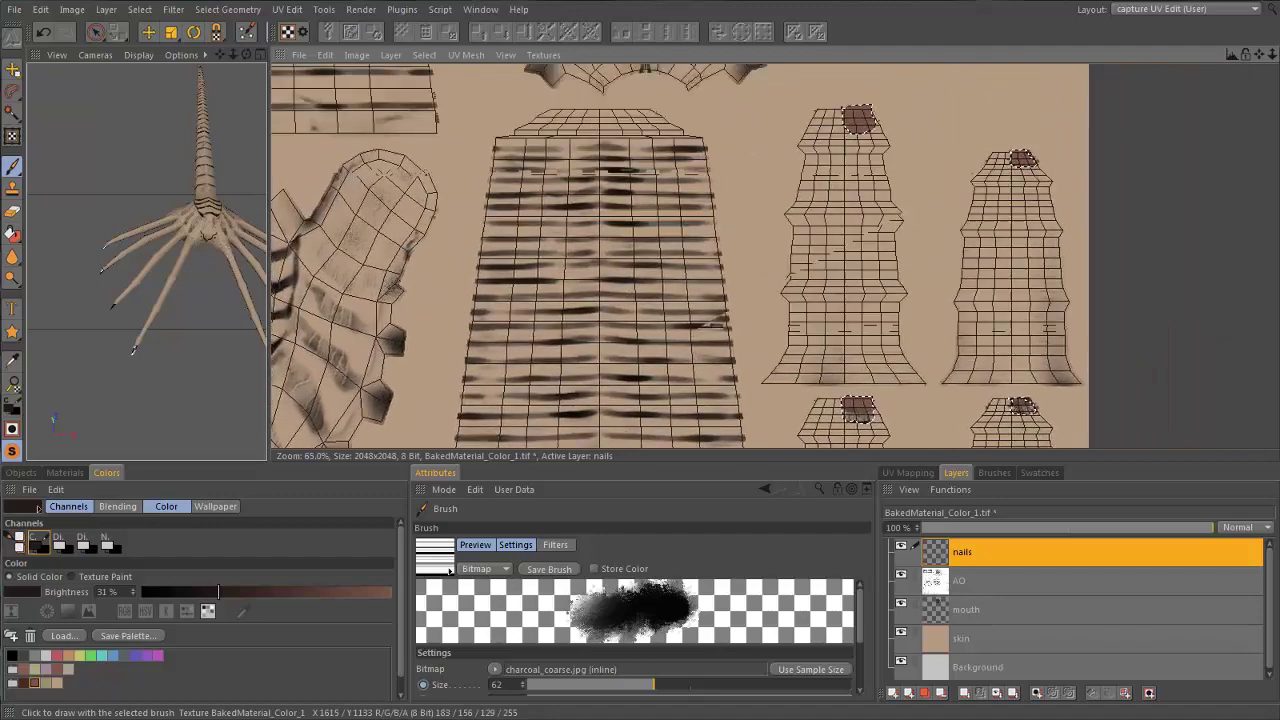
scroll(864, 256, up, 3)
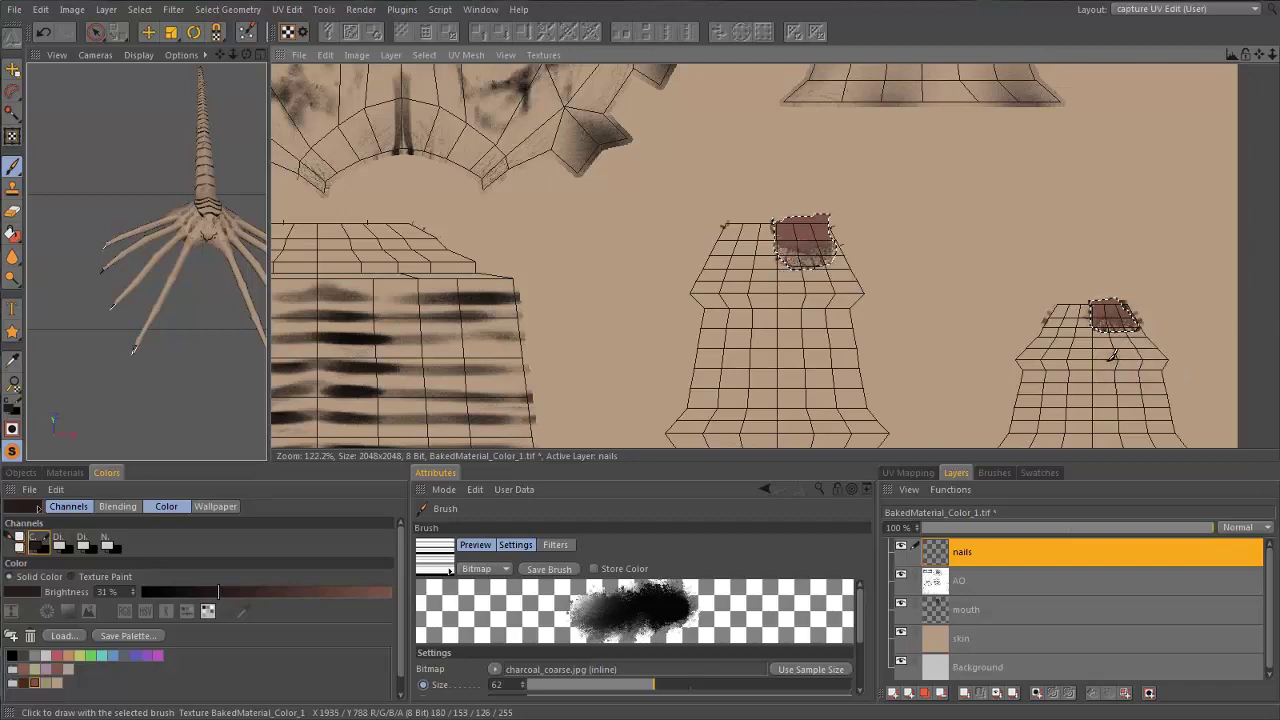
scroll(914, 249, down, 2)
- Shade the base of the selected nail on the leg at the upper edge of the texture with the dark charcoal brush
middle_drag(914, 249, 880, 400)
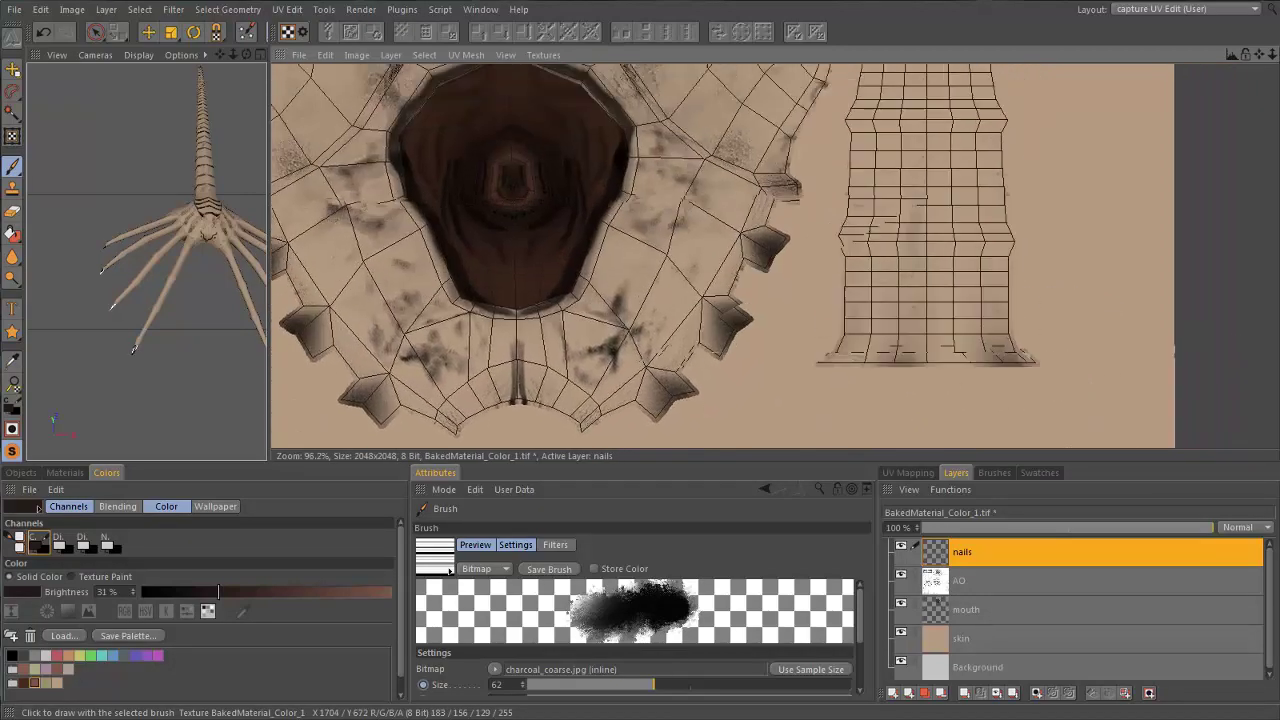
scroll(909, 229, down, 1)
scroll(895, 145, up, 3)
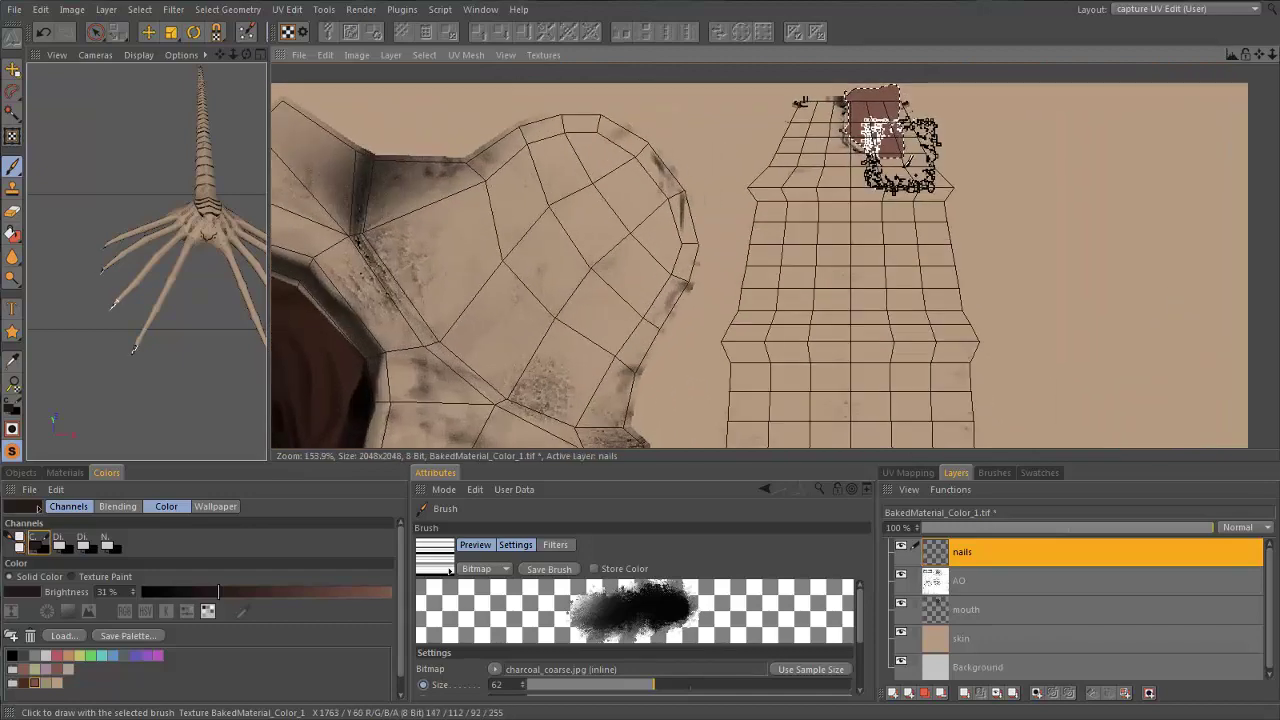
middle_drag(900, 150, 906, 160)
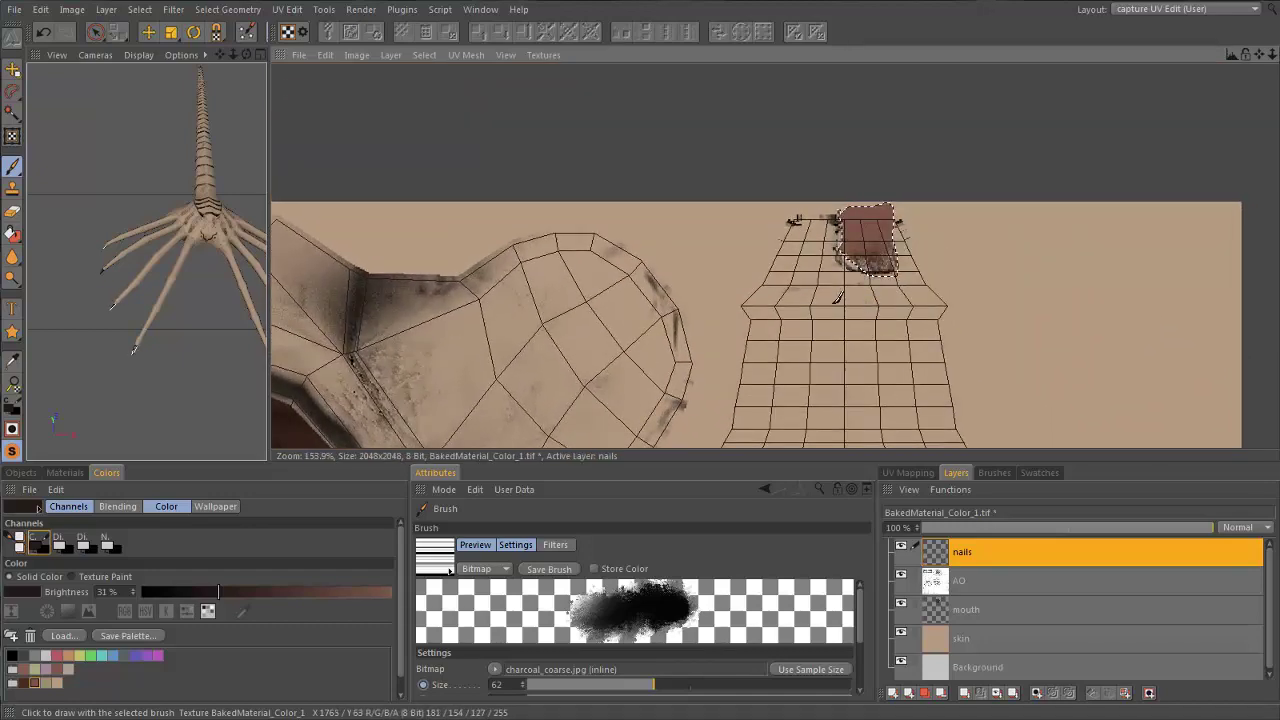
drag(868, 245, 872, 252)
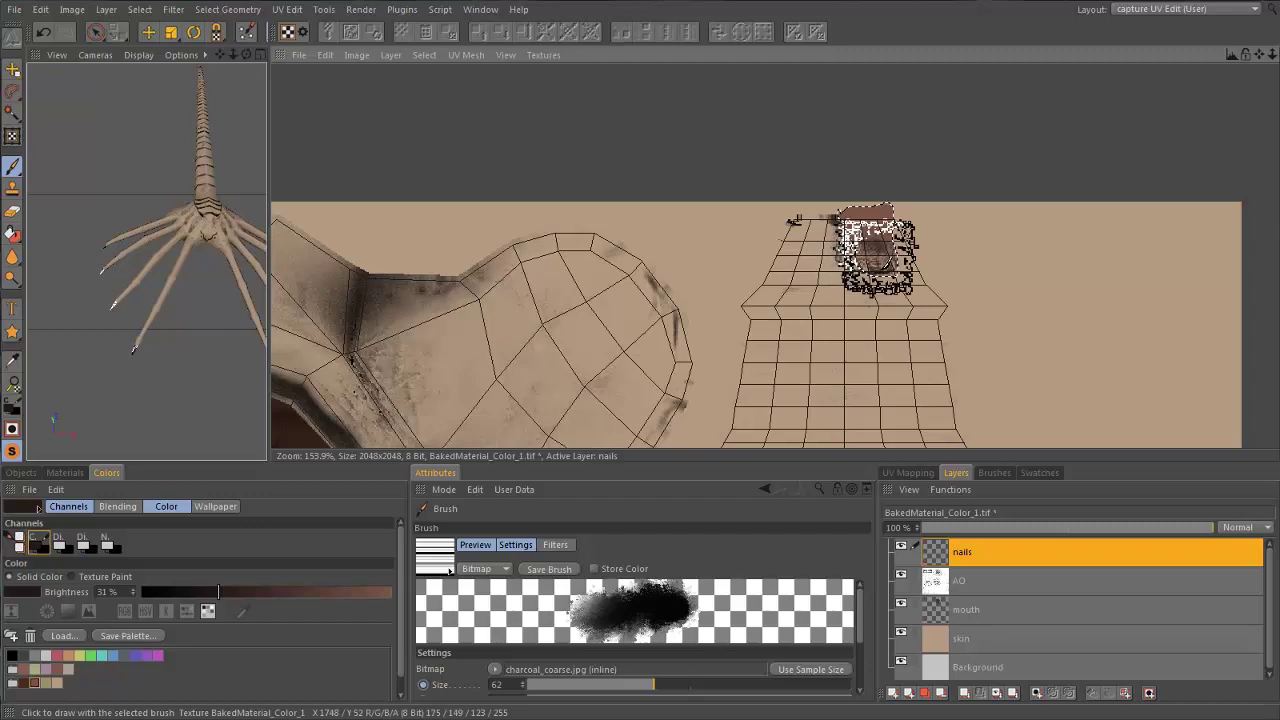
scroll(872, 252, down, 1)
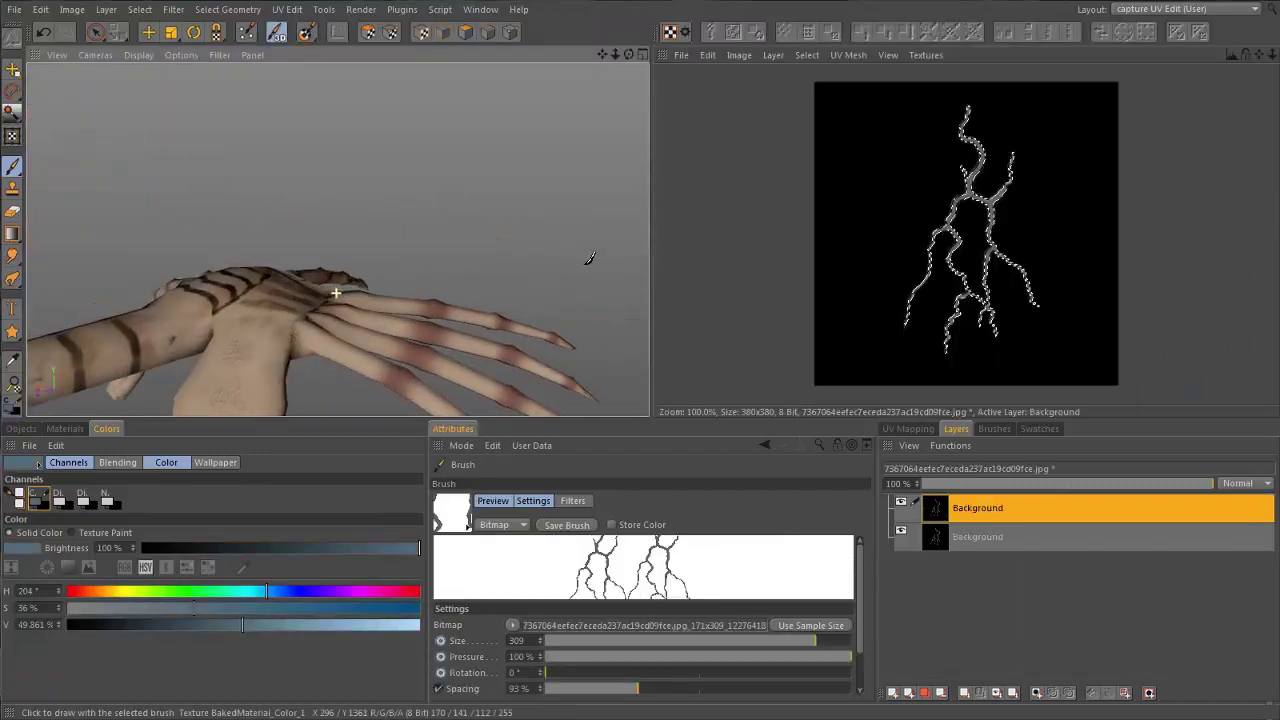
alt+drag(336, 293, 338, 240)
scroll(380, 256, up, 3)
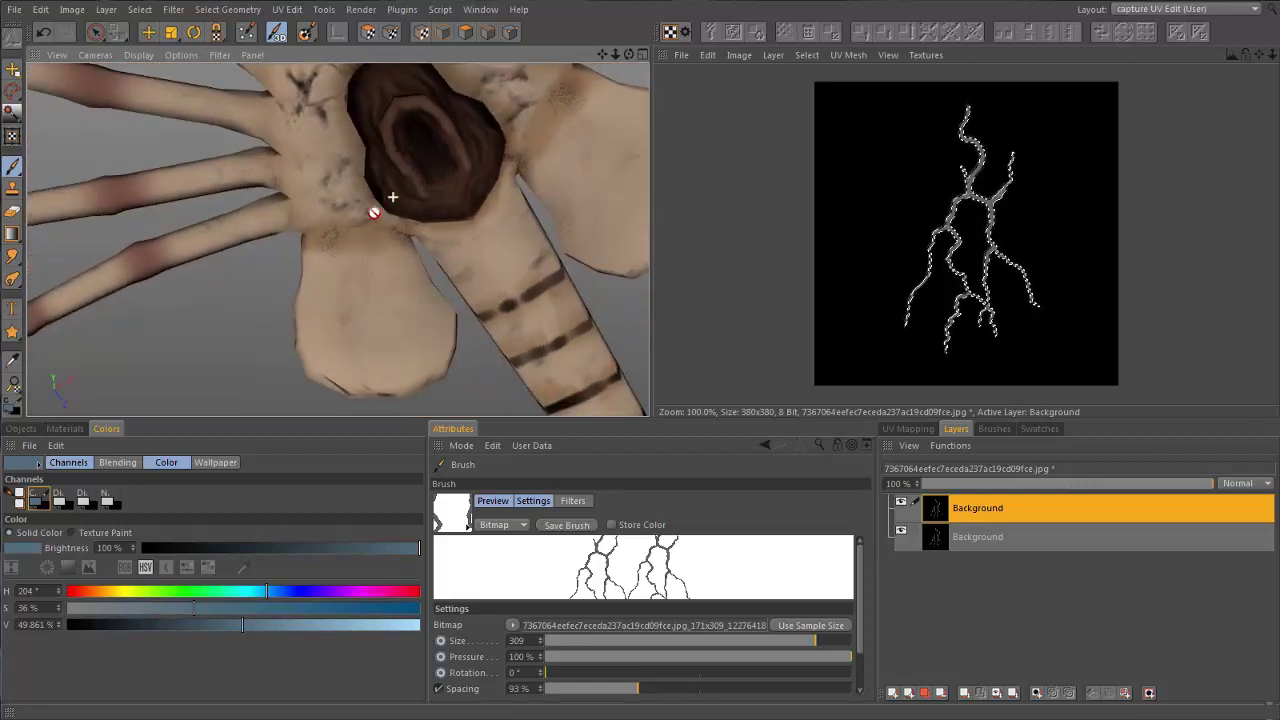
alt+drag(392, 198, 340, 250)
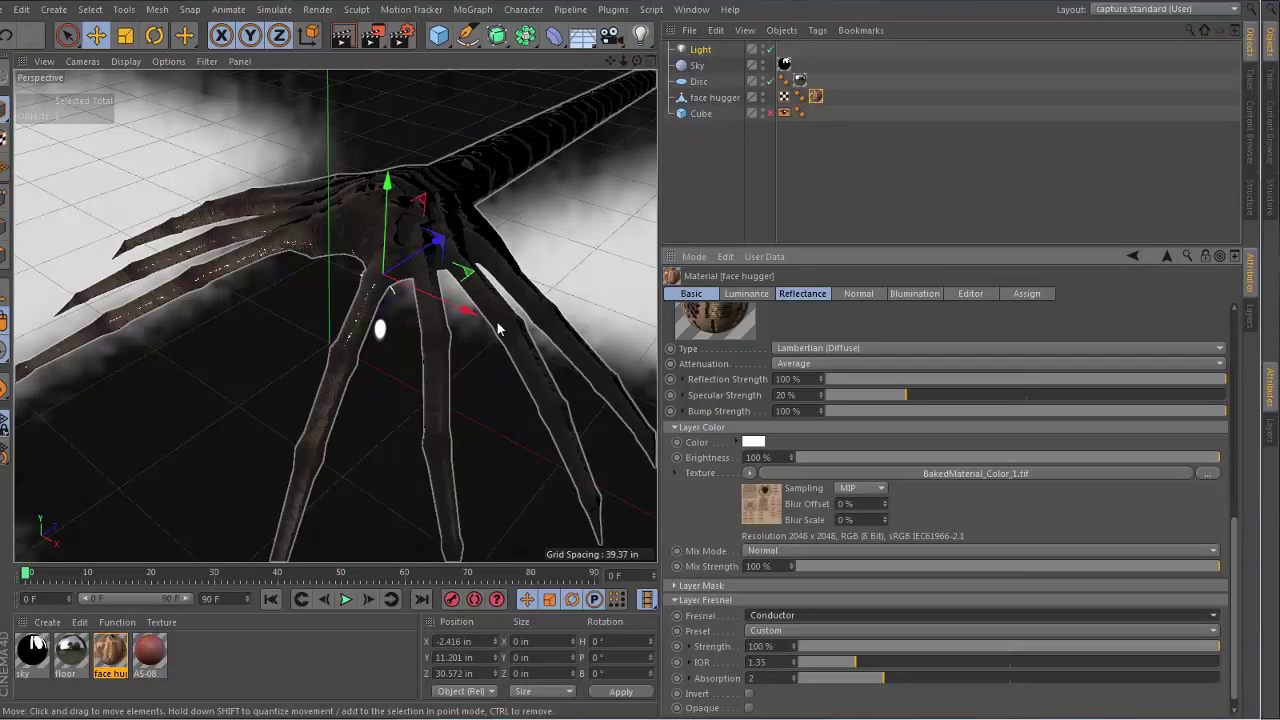
- Render the facehugger scene to the Picture Viewer and centre the torso and front legs in the image
key(shift+r)
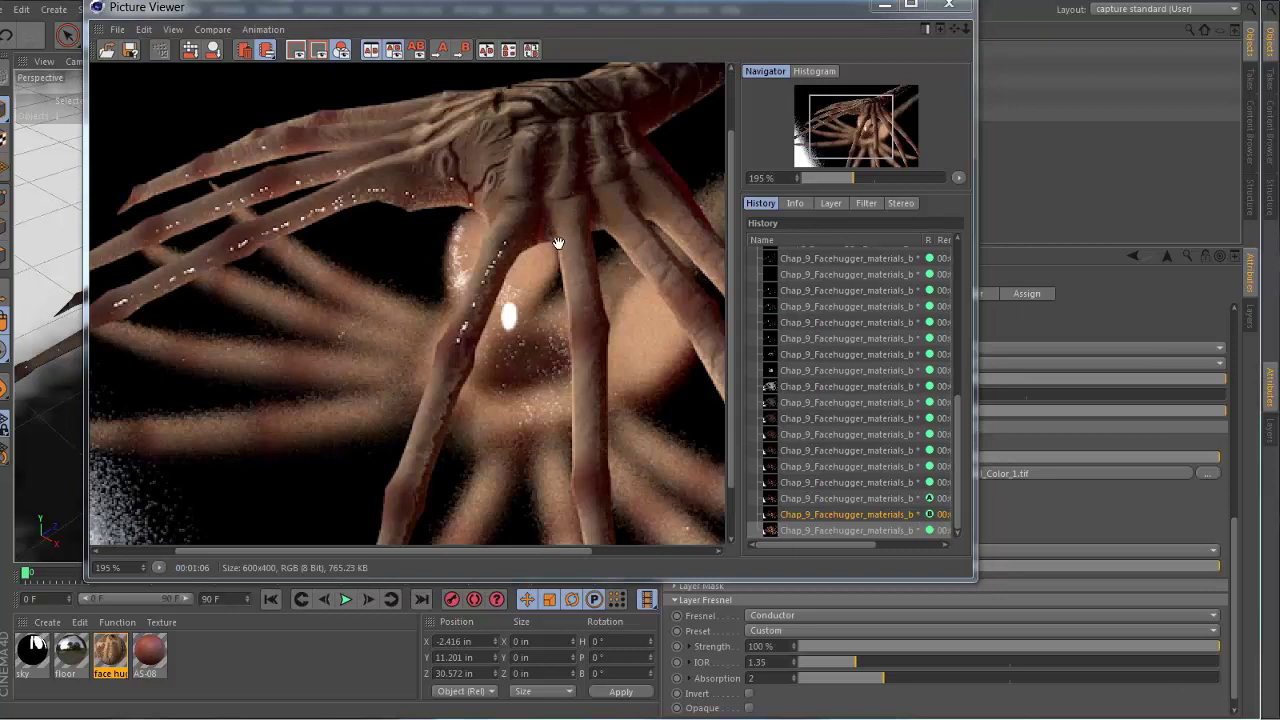
drag(558, 243, 523, 290)
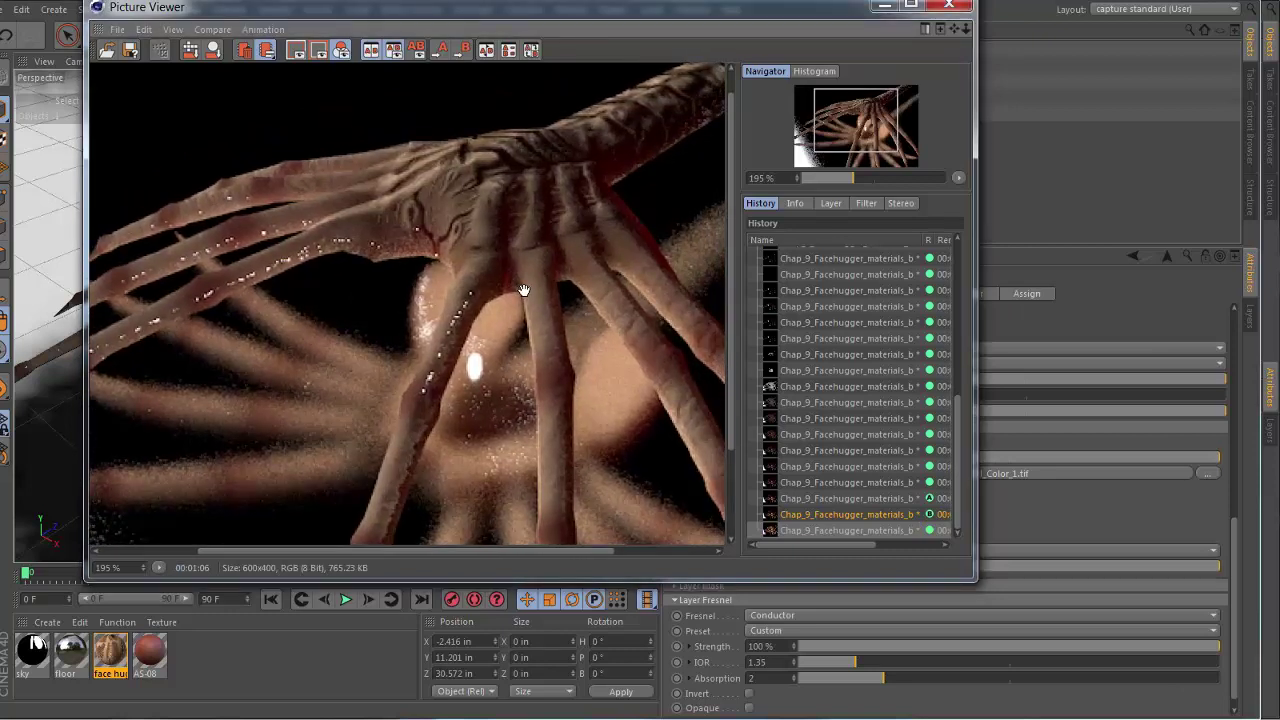
- Compare the last two renders by setting the latest as B and the preceding one as A, and lower the divider across the legs
right_click(848, 536)
click(893, 552)
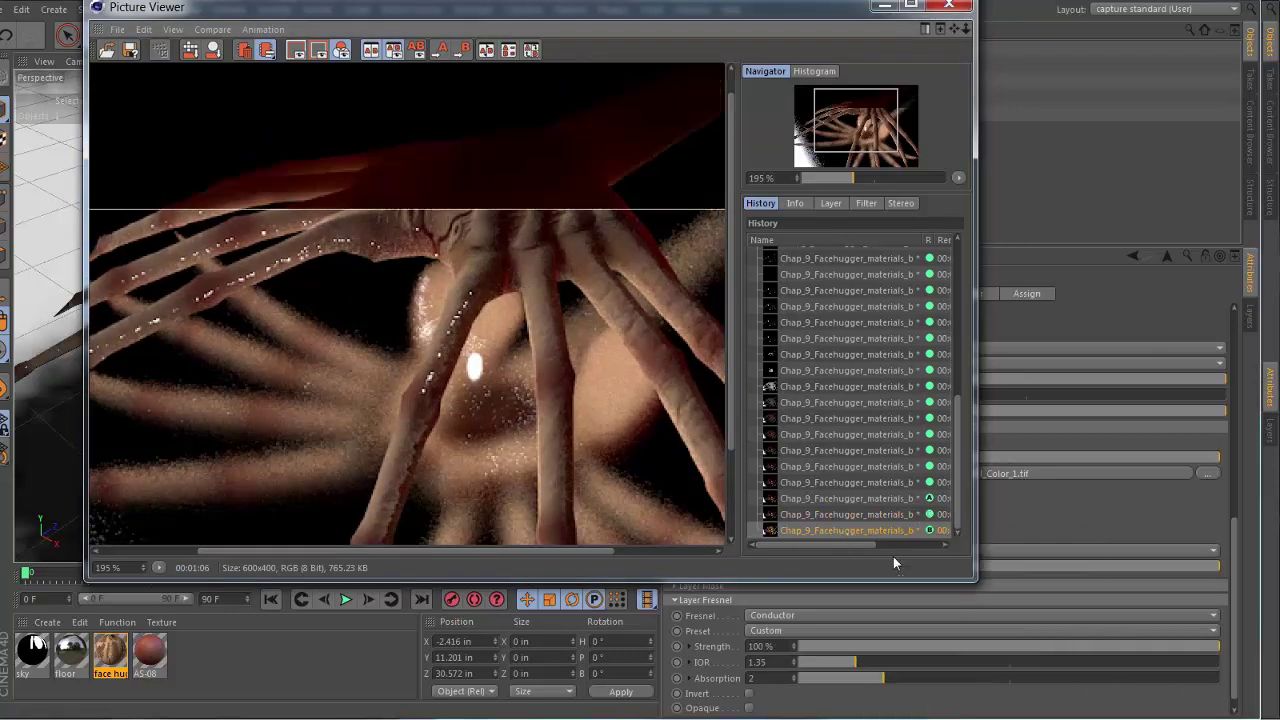
right_click(872, 512)
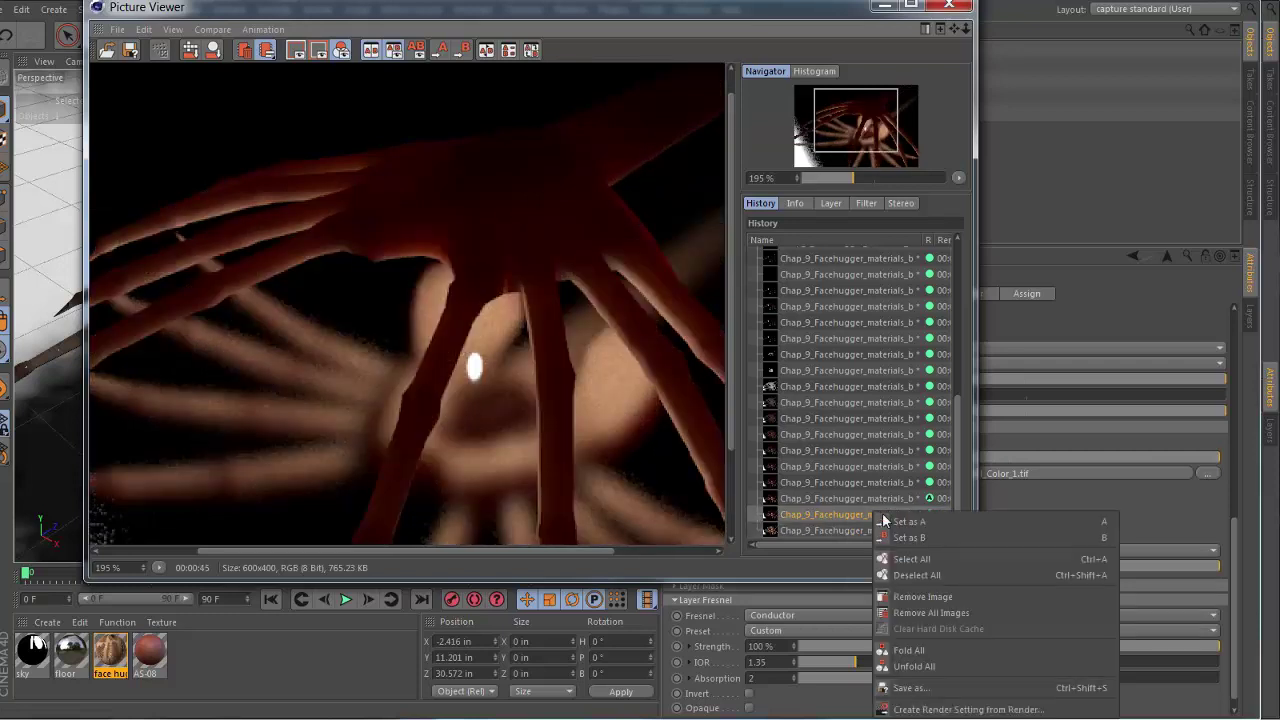
click(898, 523)
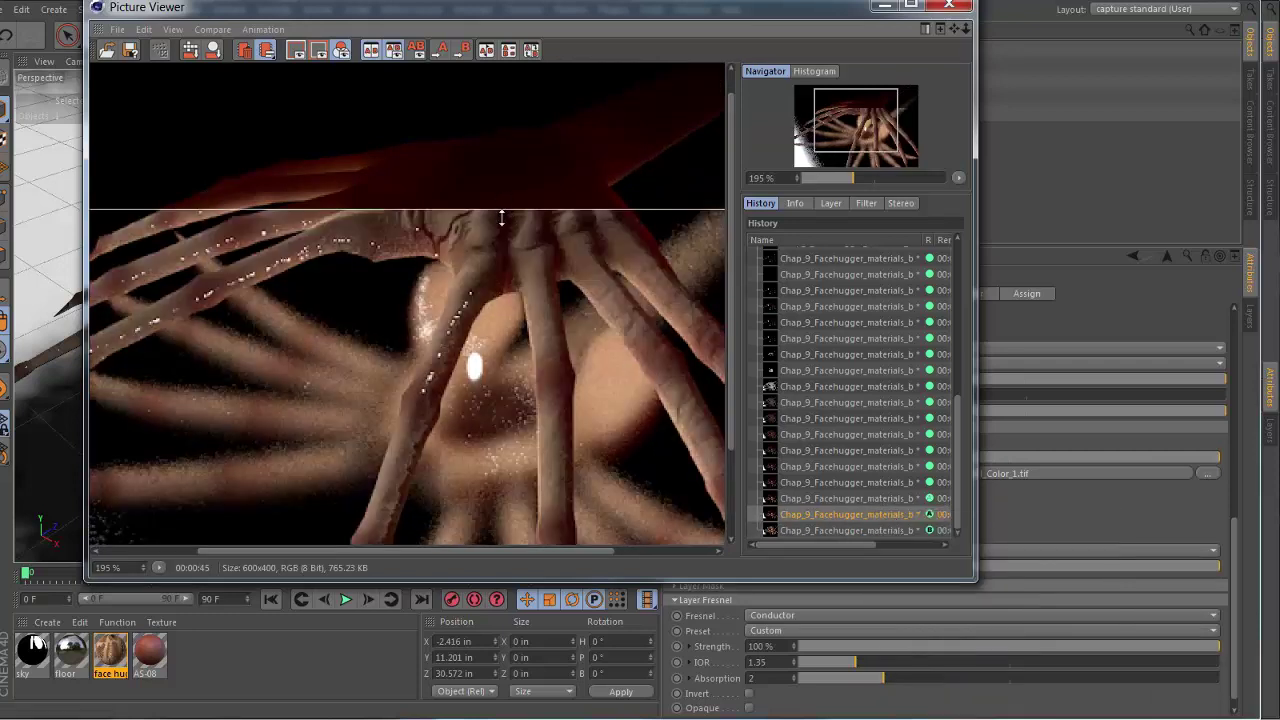
drag(502, 217, 510, 360)
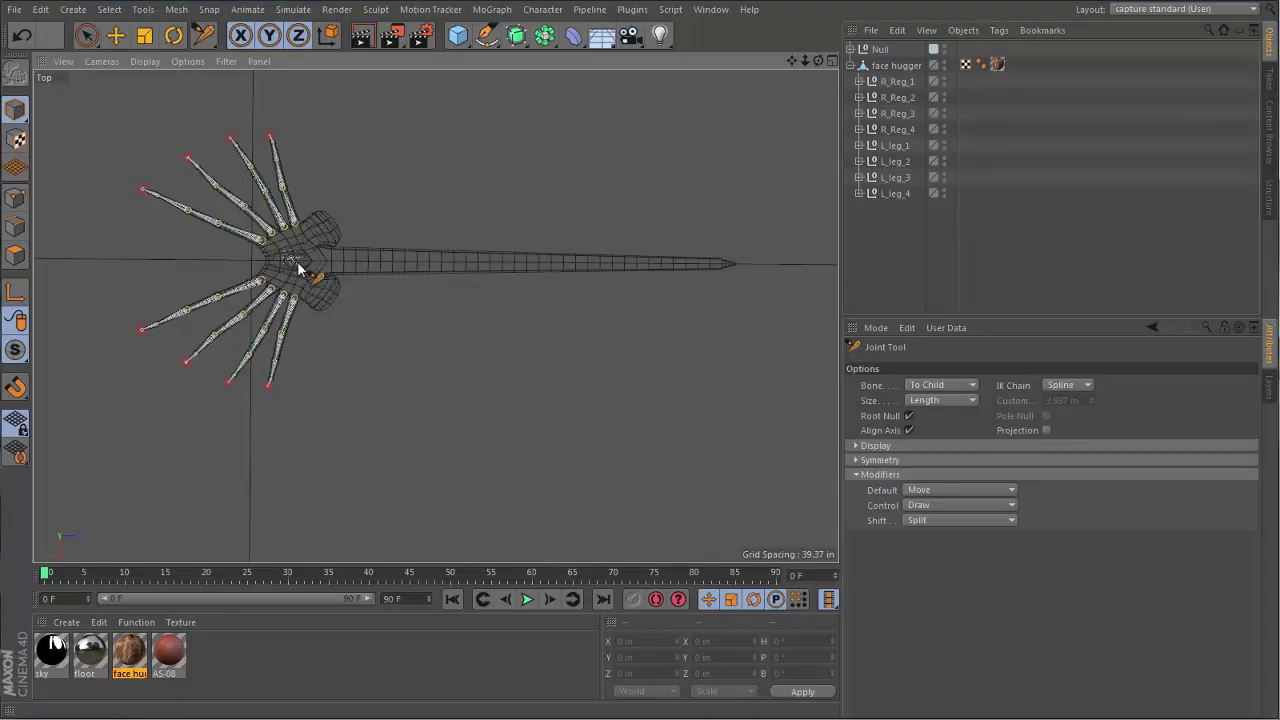
- Draw the first six joints of a spine chain with the Joint Tool, from the body centre to the middle of the tail
ctrl+click(297, 268)
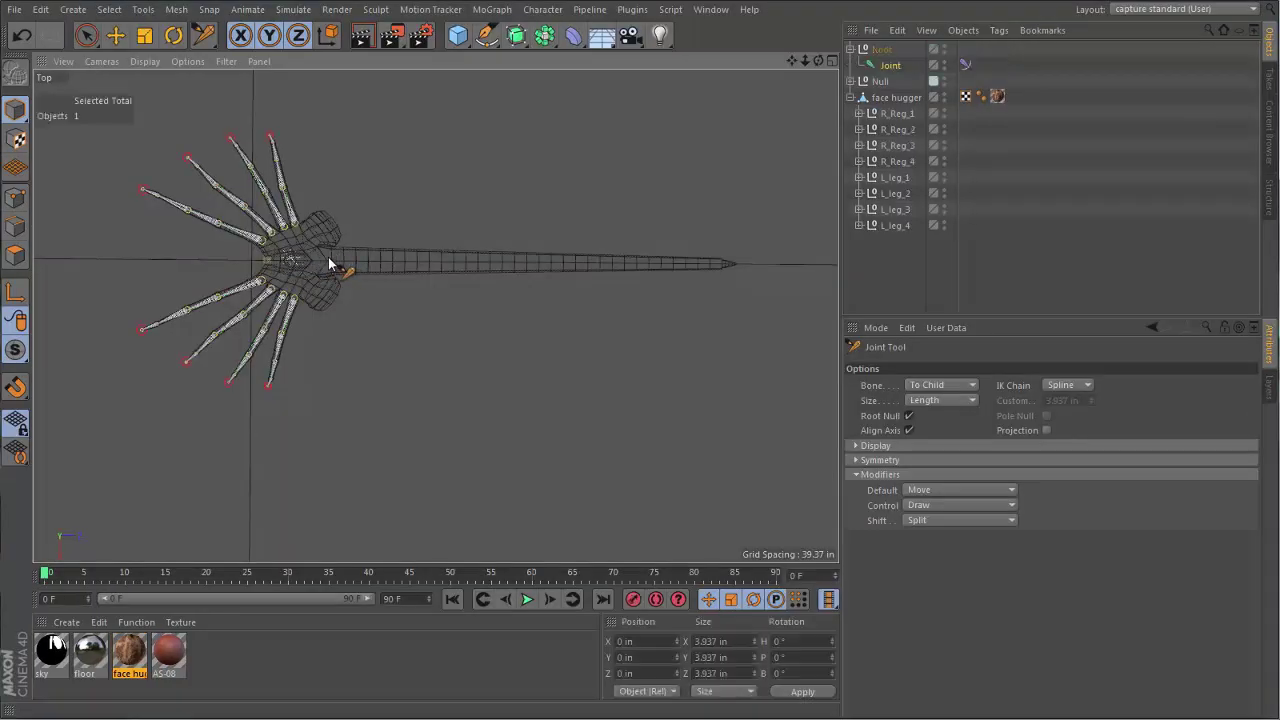
ctrl+click(322, 256)
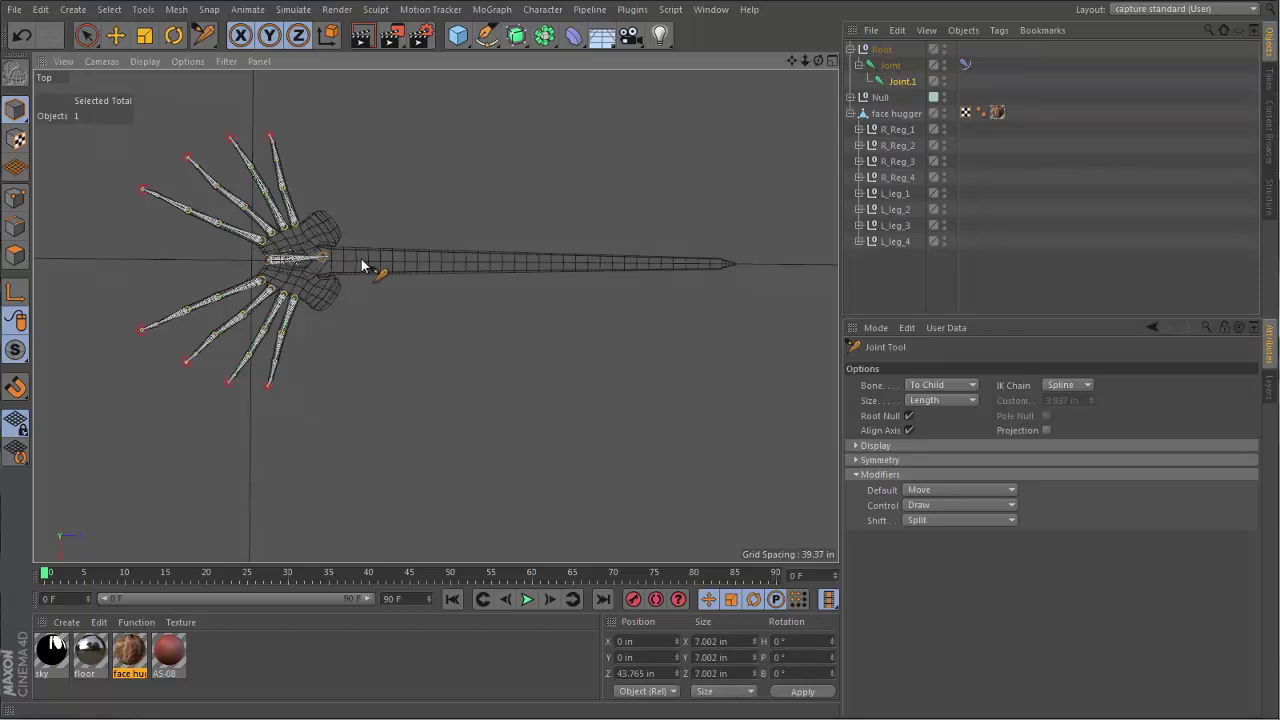
ctrl+click(362, 262)
ctrl+click(405, 263)
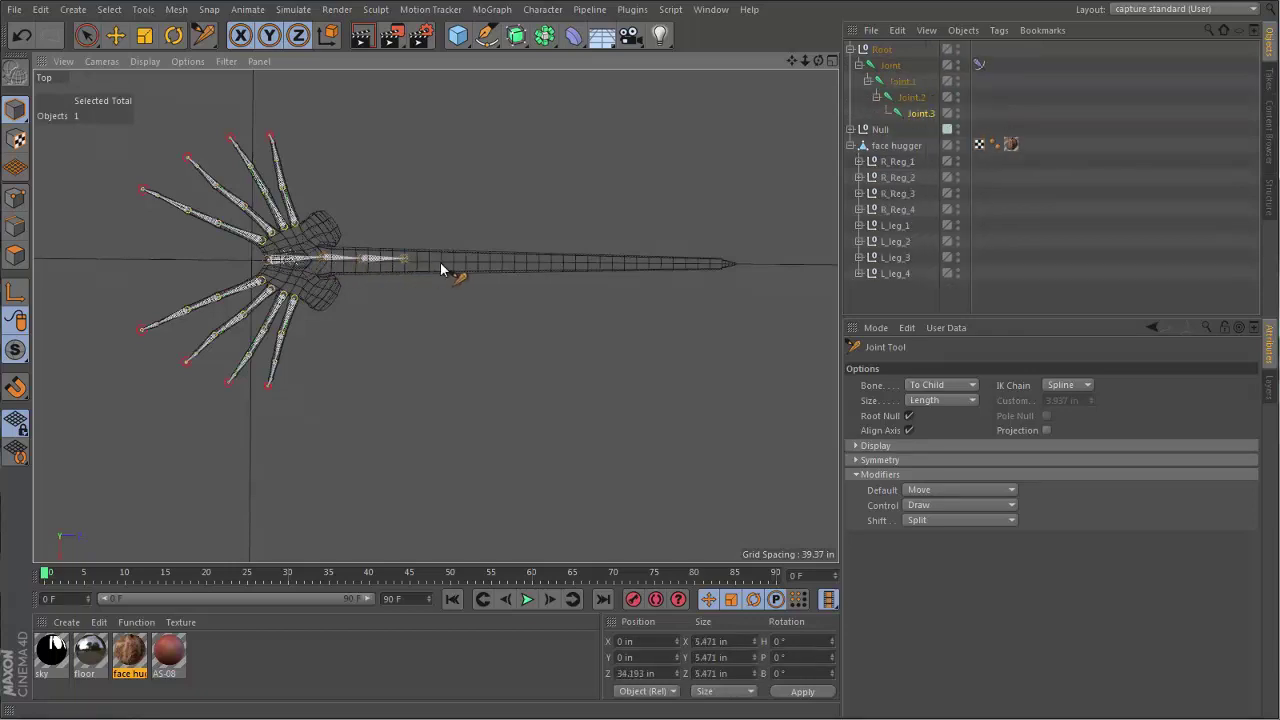
ctrl+click(443, 269)
ctrl+click(495, 268)
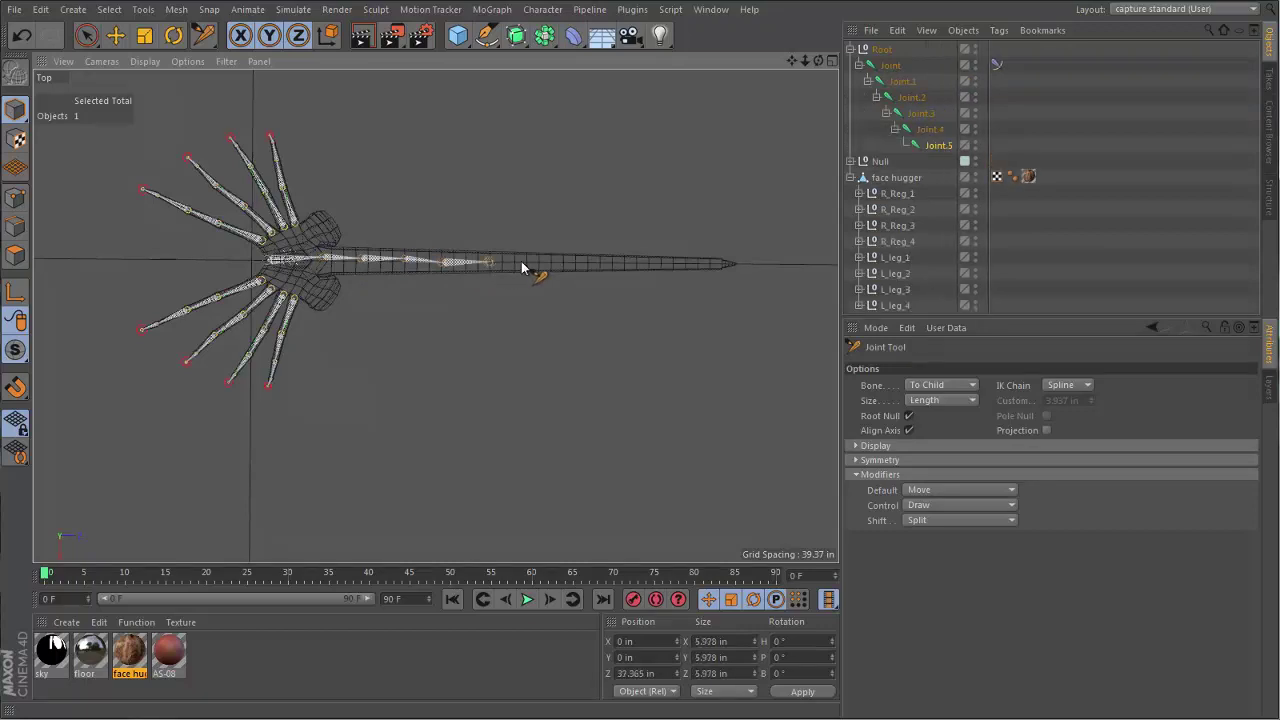
- Extend the spine chain with nine more joints along the remaining tail, ending at its tip
ctrl+click(528, 268)
ctrl+click(555, 266)
ctrl+click(600, 268)
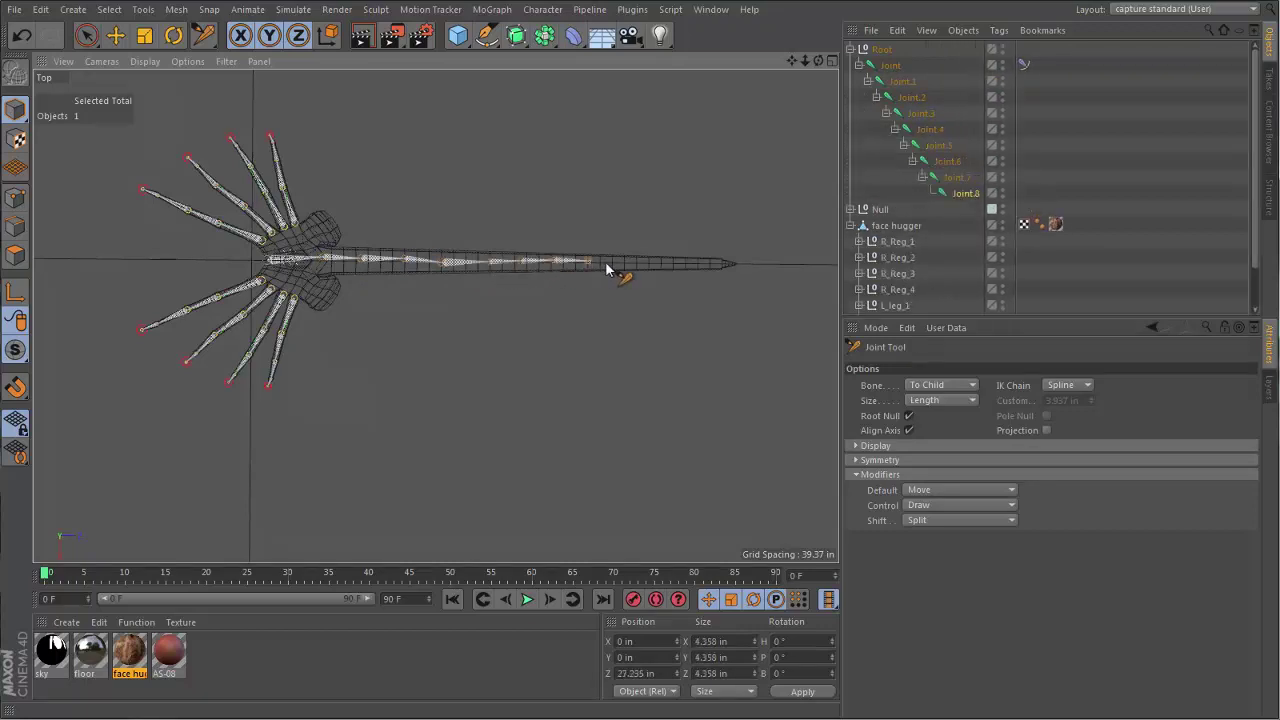
ctrl+click(623, 266)
ctrl+click(650, 268)
ctrl+click(686, 270)
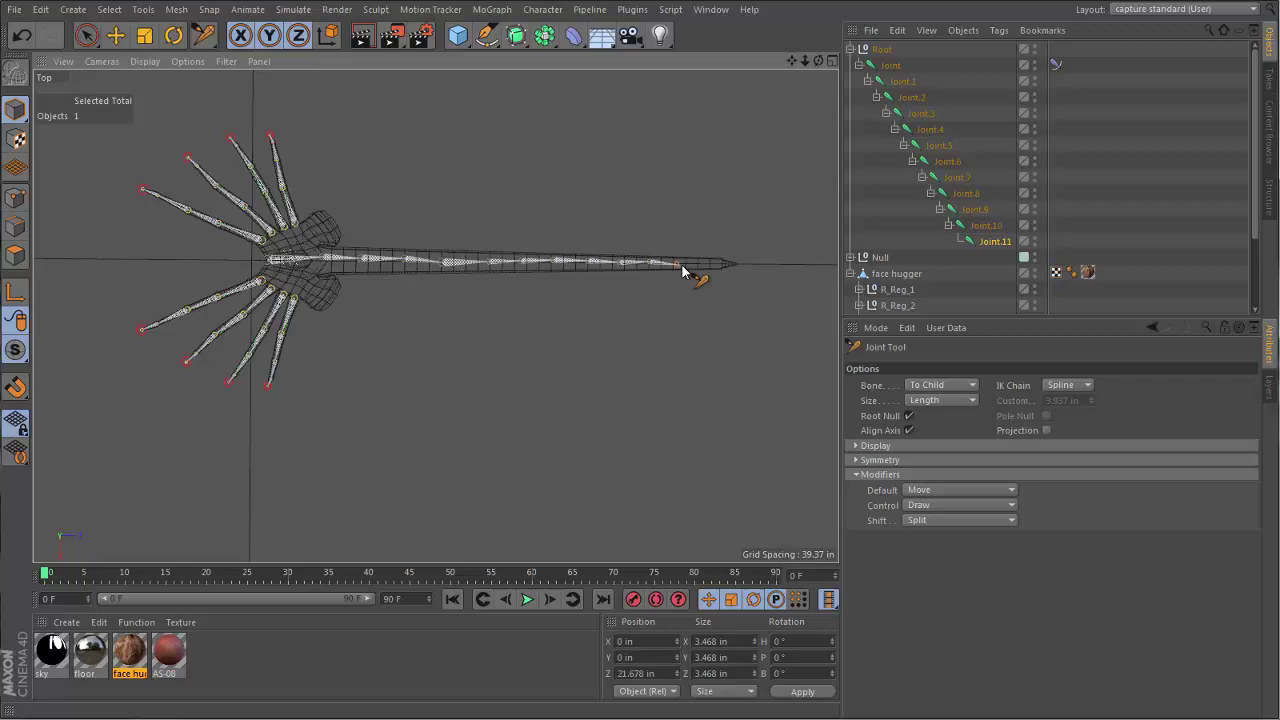
ctrl+click(712, 268)
ctrl+click(724, 268)
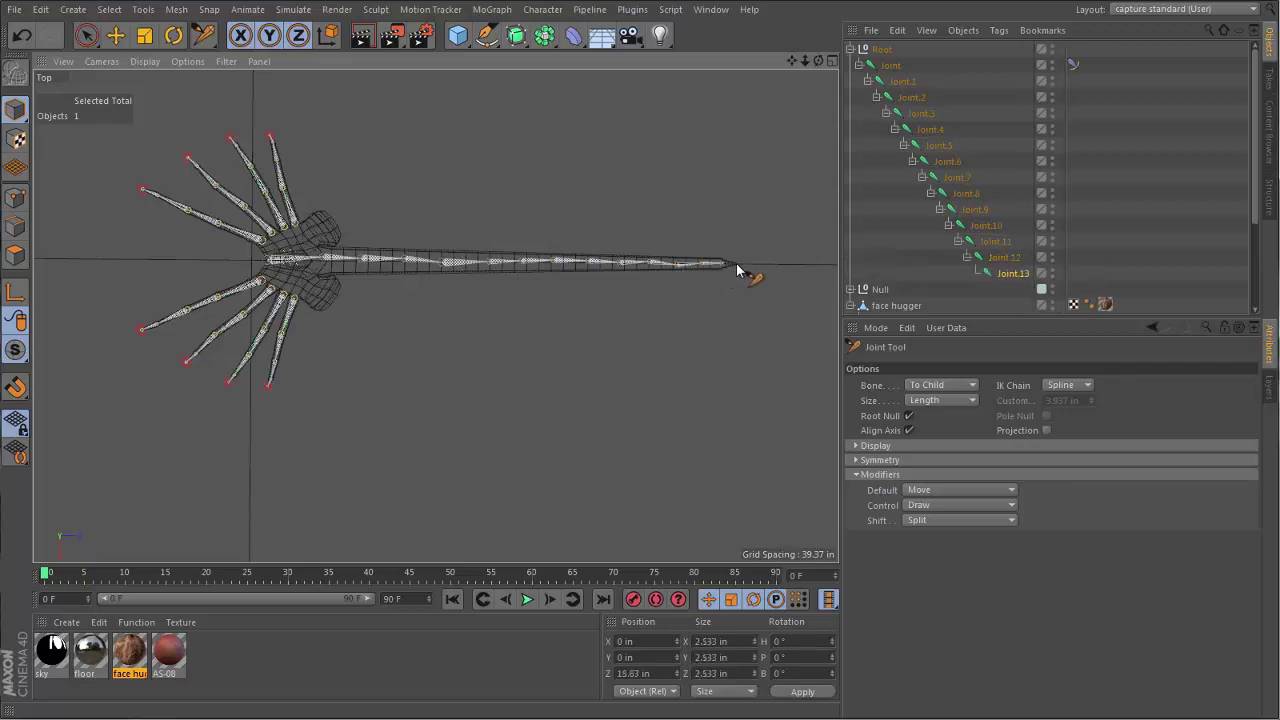
ctrl+click(737, 270)
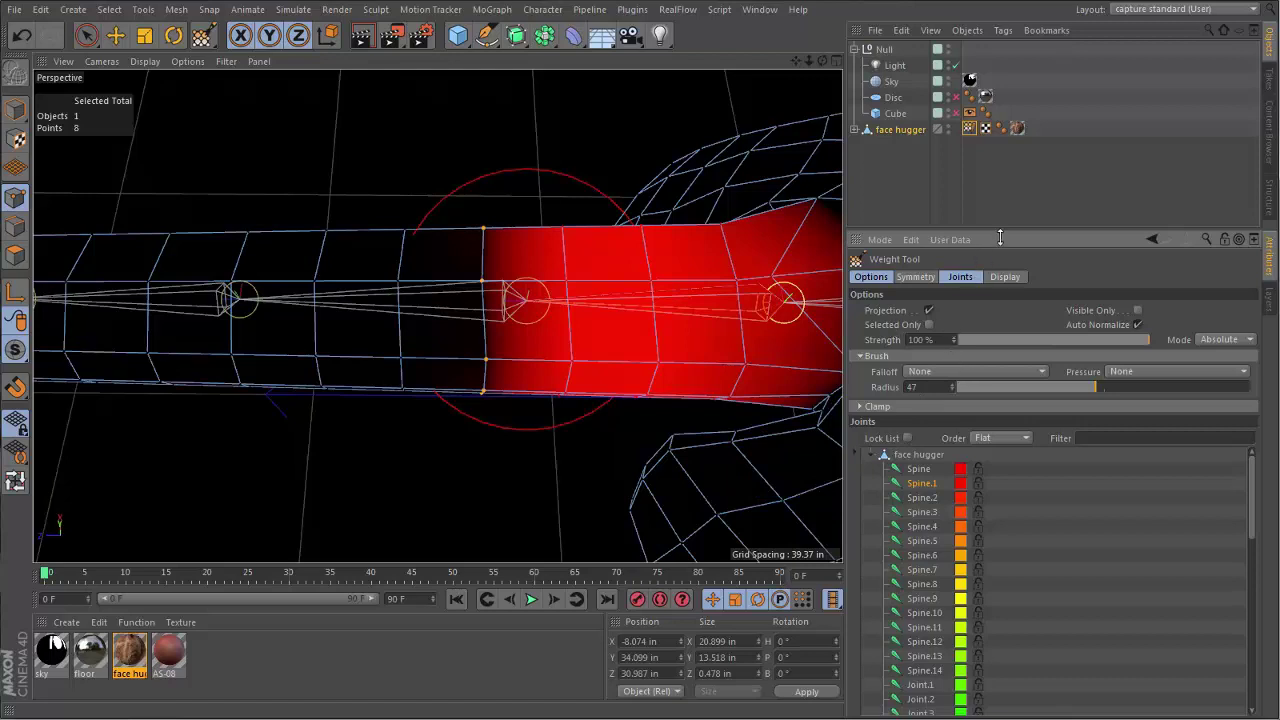
- Enlarge the Weight Tool settings area to show more of the face hugger joints
drag(1000, 237, 993, 194)
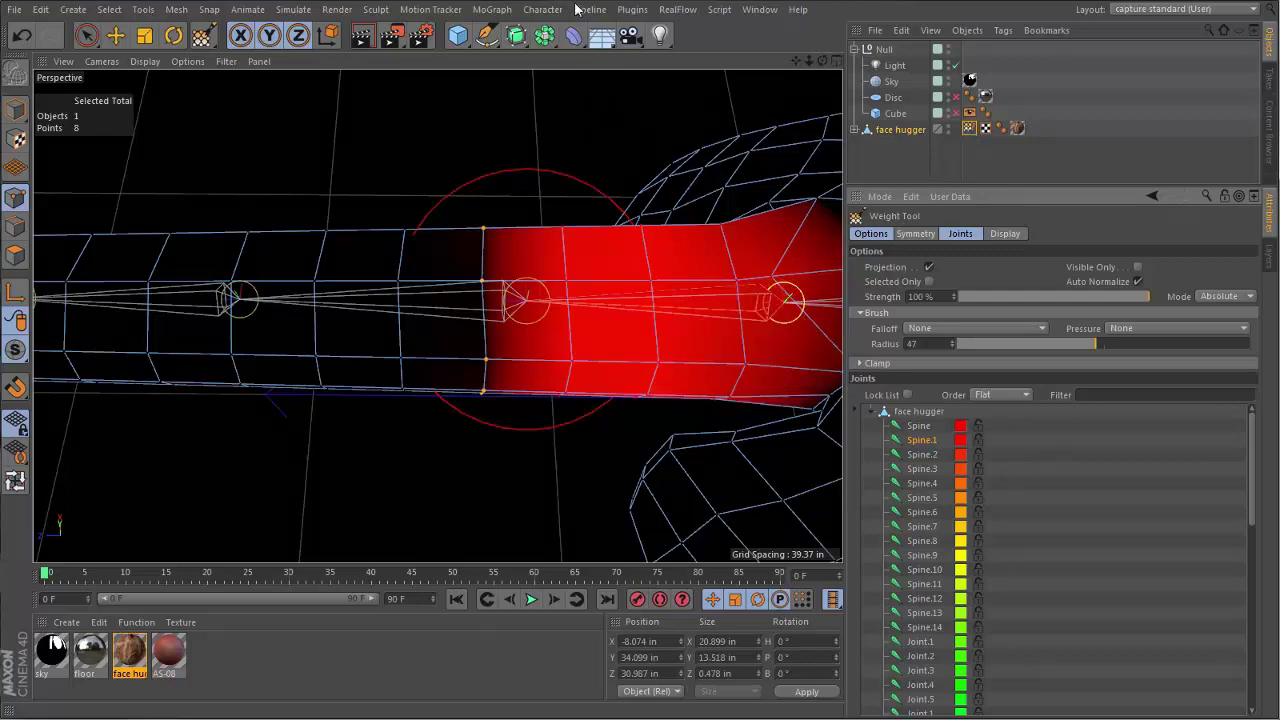
click(757, 10)
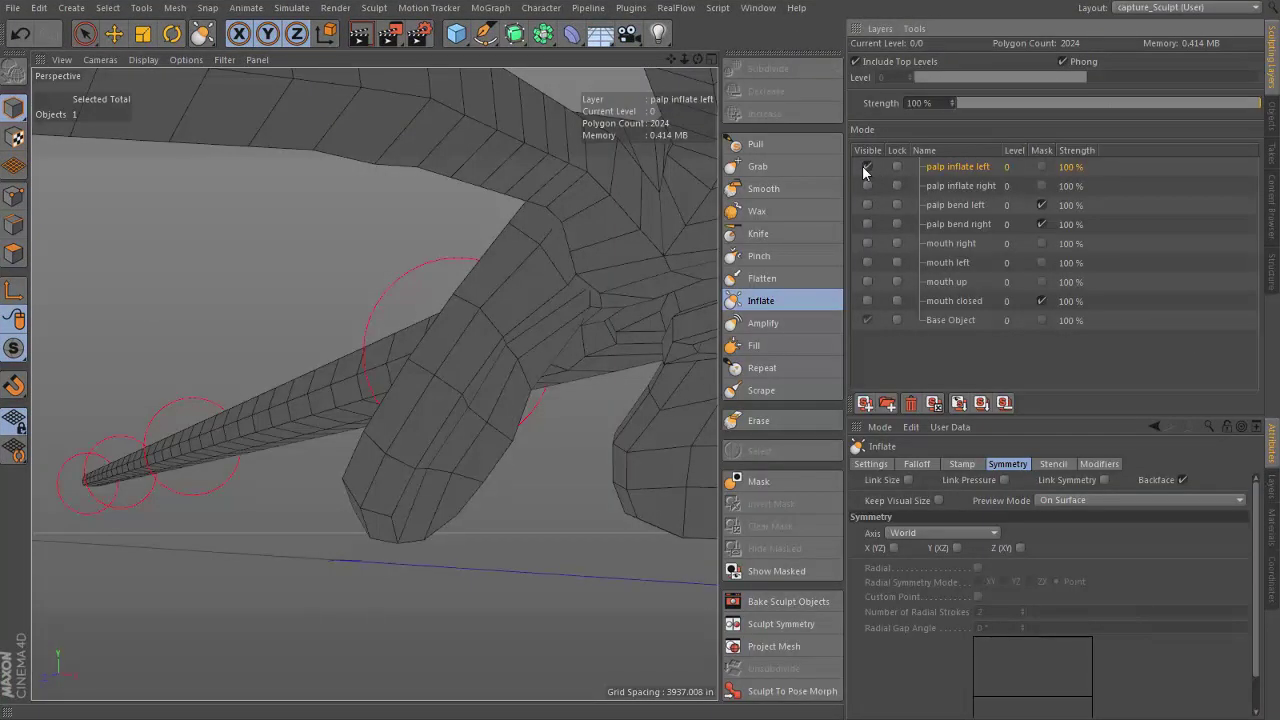
- Hide the palp inflate left sculpt layer and view the creature from the leg side
click(866, 166)
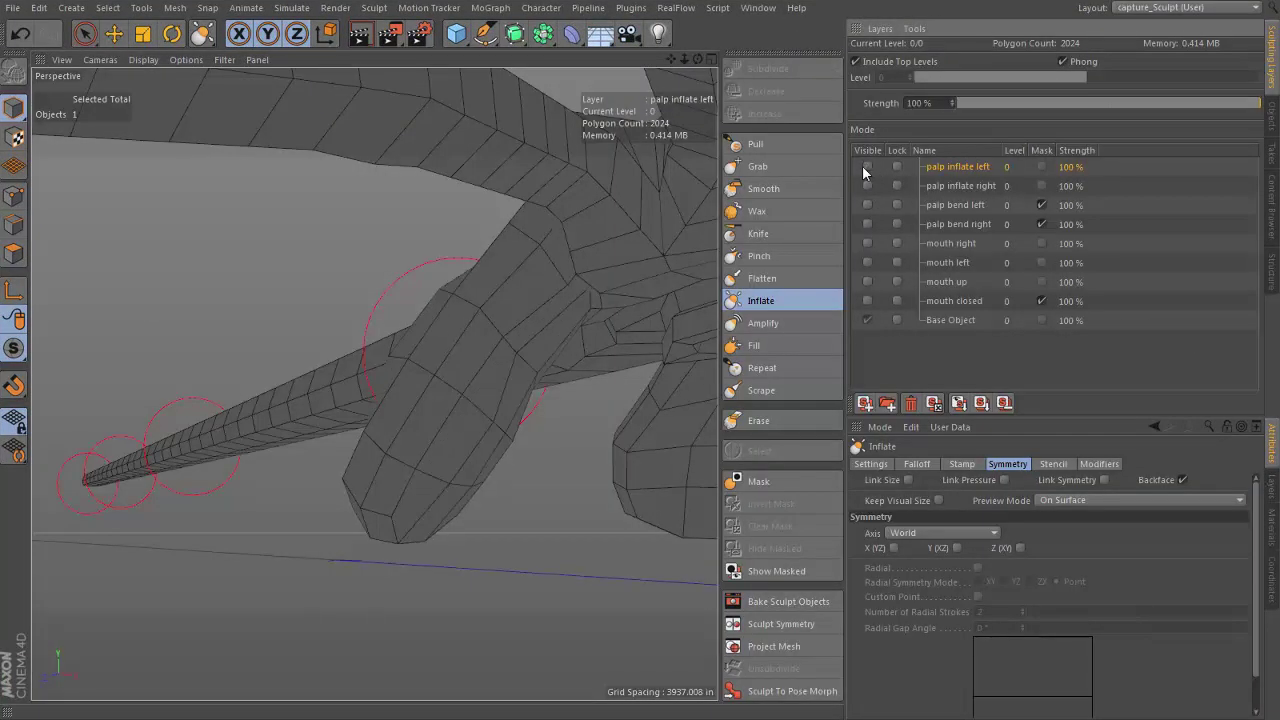
mouse_move(624, 308)
alt+mouse_down()
mouse_move(580, 331)
mouse_move(567, 440)
mouse_move(309, 440)
mouse_move(390, 452)
mouse_move(450, 440)
alt+mouse_up()
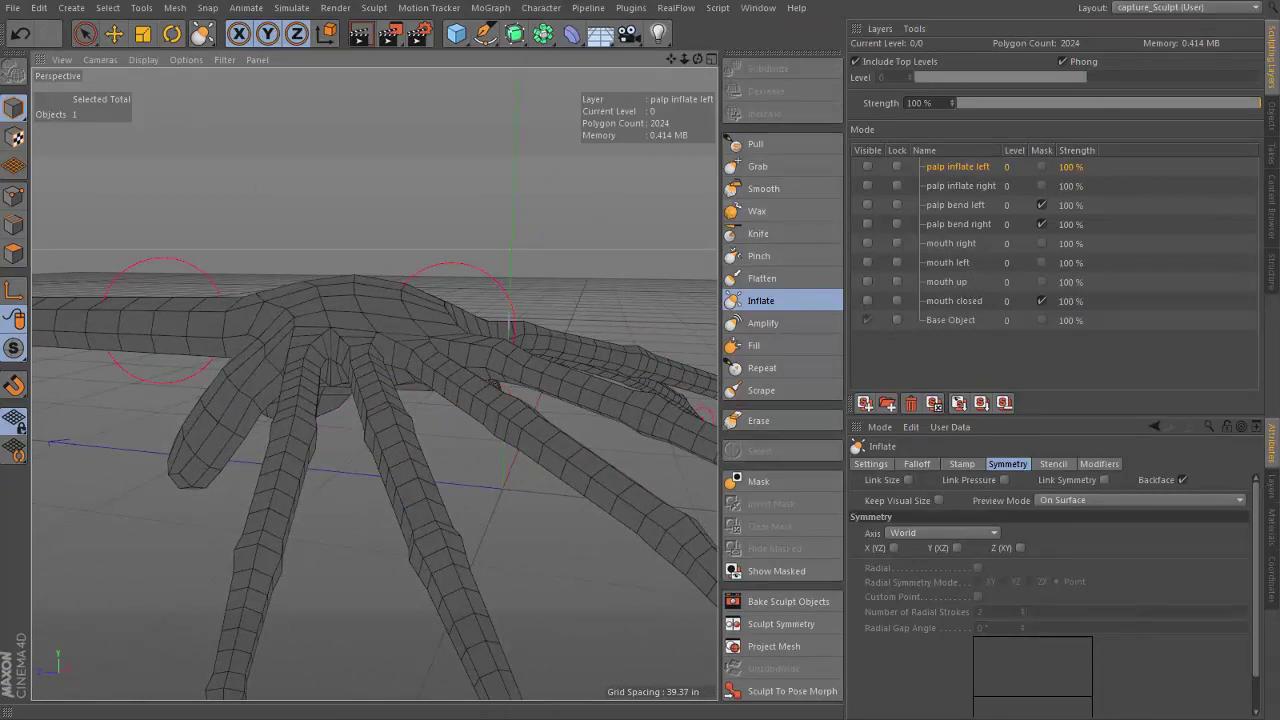
mouse_move(470, 330)
alt+mouse_down()
mouse_move(474, 349)
mouse_move(413, 360)
mouse_move(364, 343)
alt+mouse_up()
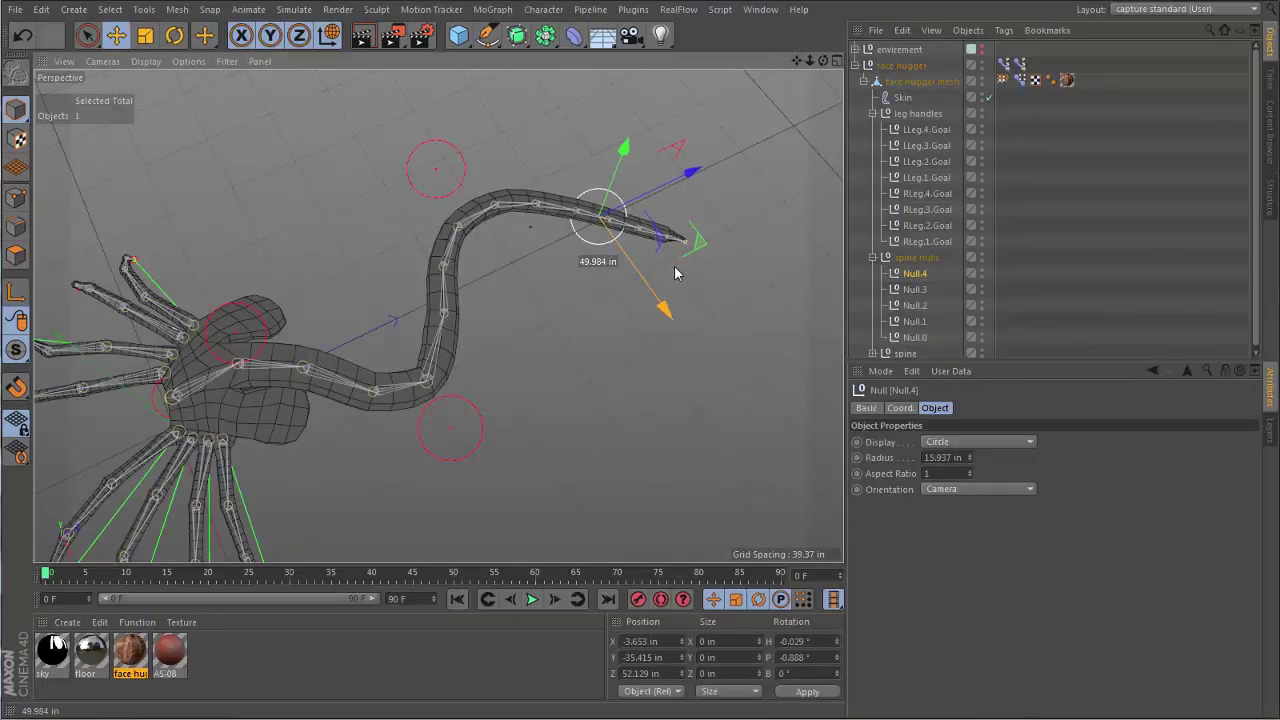
- Move the tail-end control Null.4 to about X 12.8, Y -32, Z 87.6 in to pose the tail
drag(690, 180, 685, 226)
mouse_move(615, 160)
mouse_down()
mouse_move(651, 203)
mouse_move(697, 177)
mouse_move(680, 205)
mouse_move(567, 199)
mouse_move(580, 103)
mouse_move(624, 118)
mouse_move(594, 154)
mouse_up()
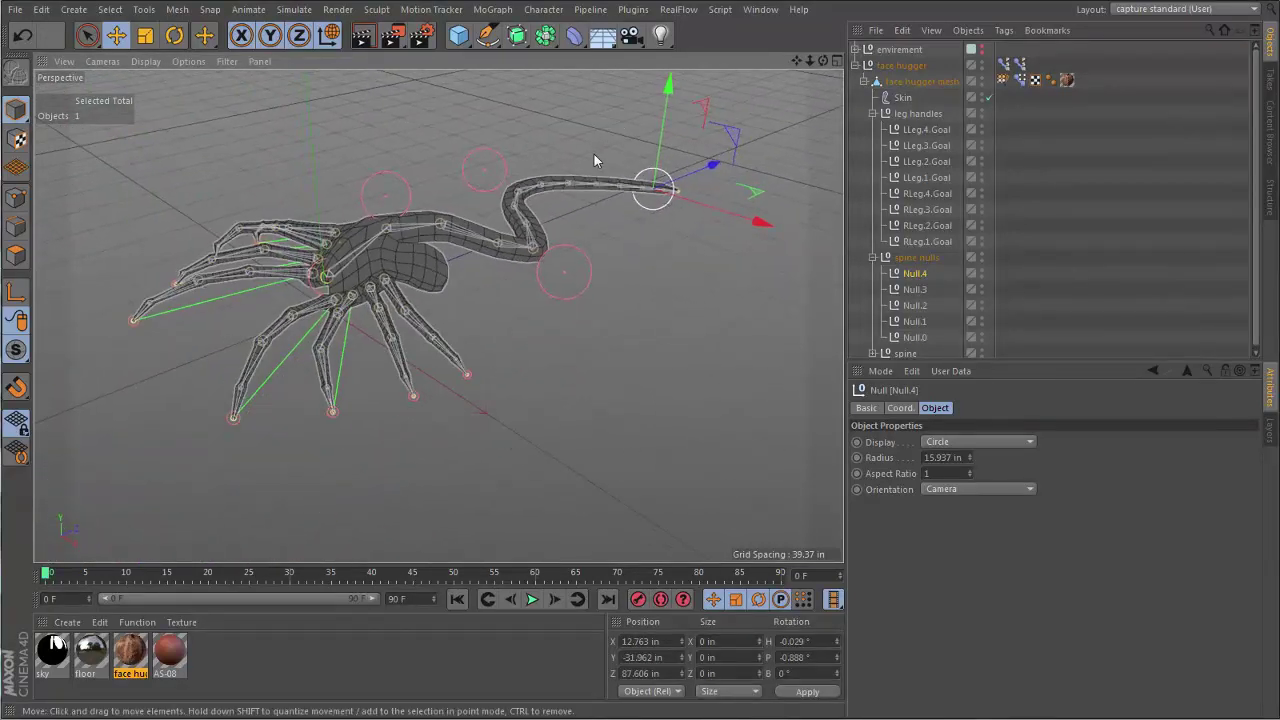
click(1013, 66)
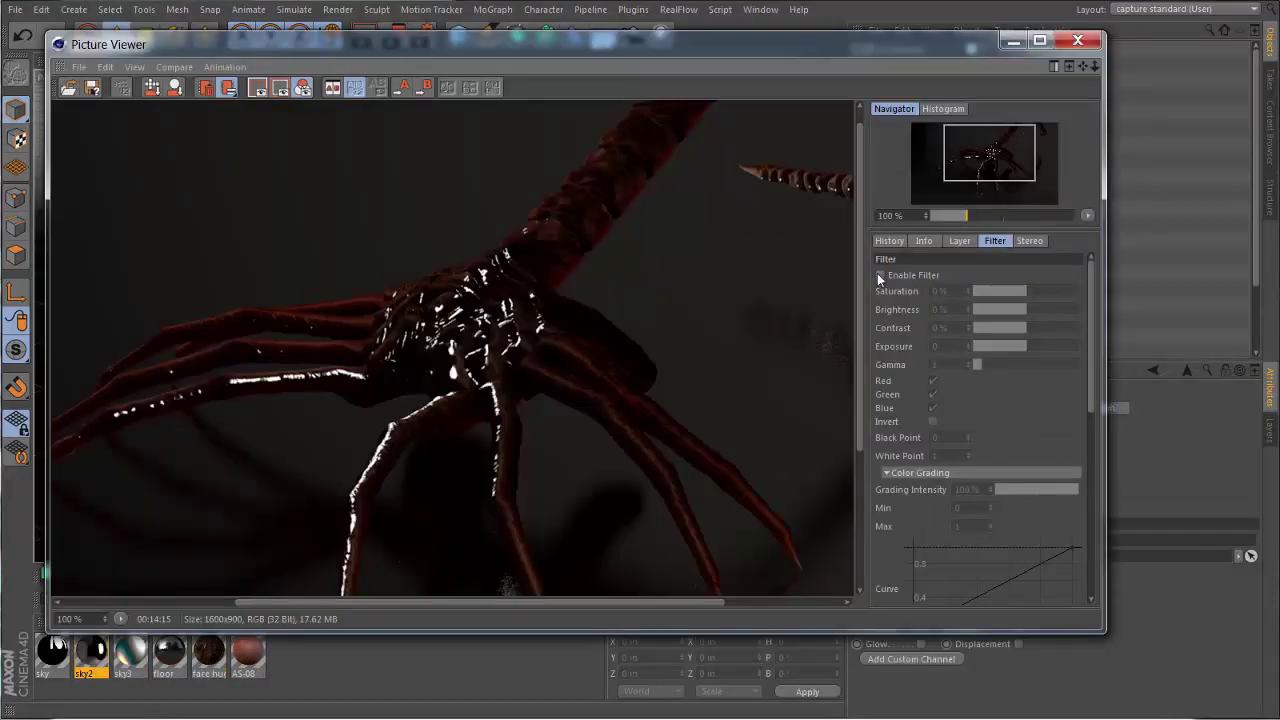
- Enable the filter on the render, set Saturation to 10% and Gamma to 1.31, and adjust the Exposure
click(880, 275)
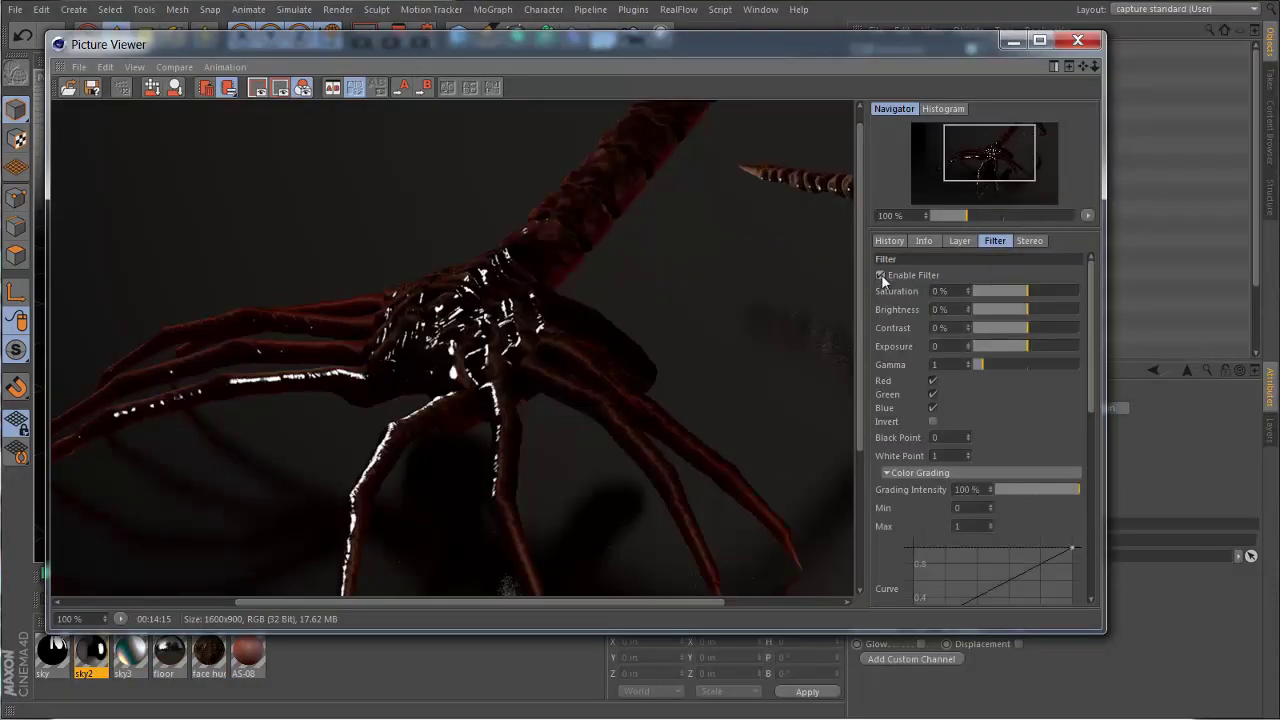
drag(608, 344, 630, 364)
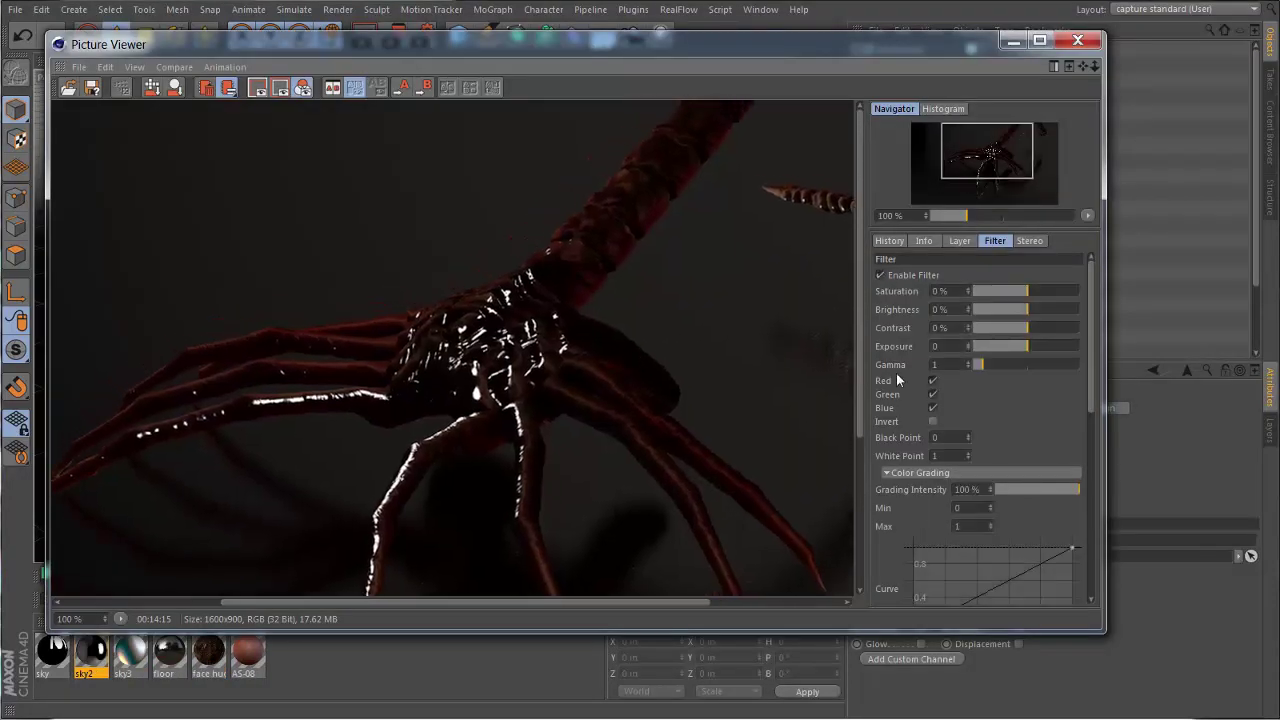
drag(1027, 294, 1028, 294)
drag(983, 364, 986, 364)
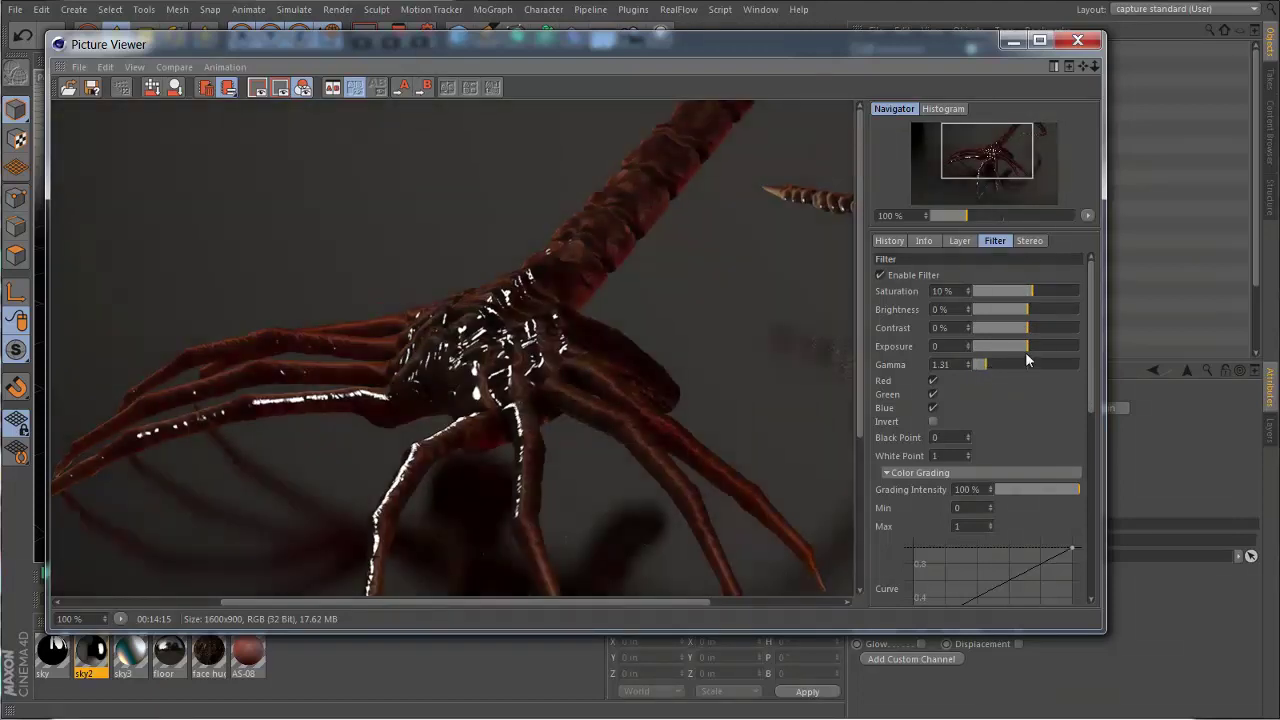
drag(1029, 347, 990, 364)
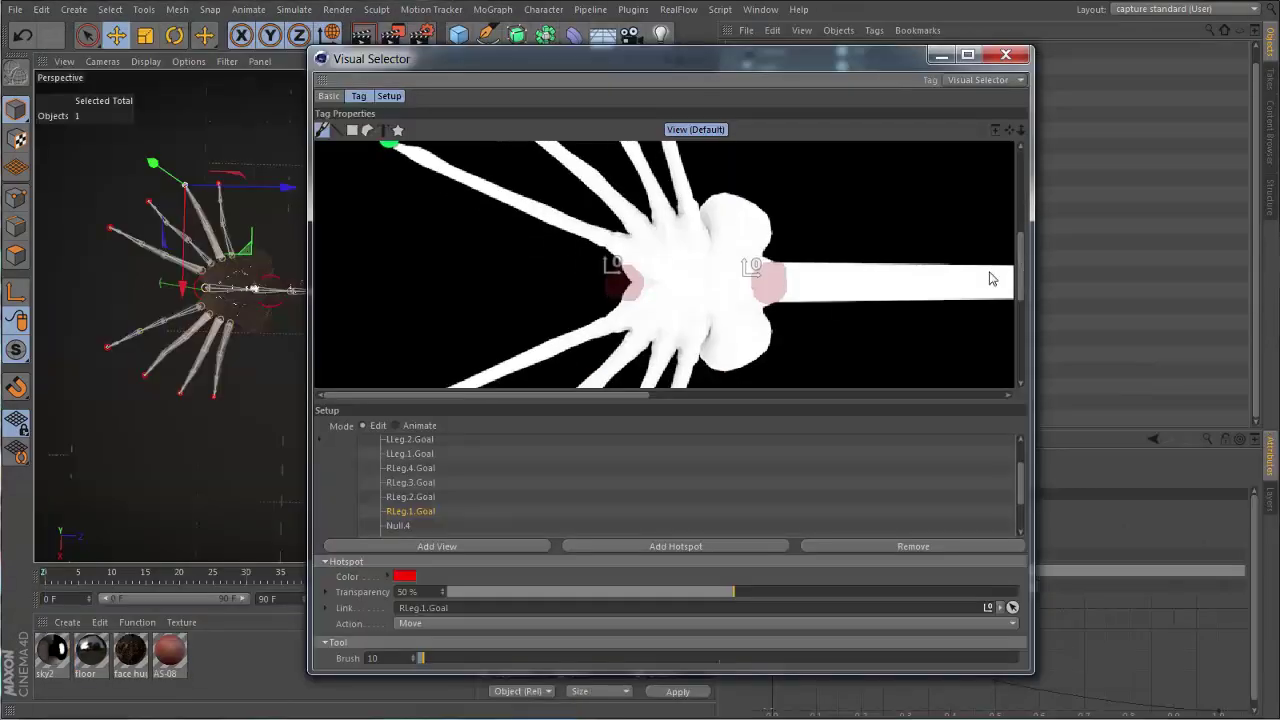
- Select the Null.4 hotspot at the tail tip in the Visual Selector setup
drag(598, 396, 859, 412)
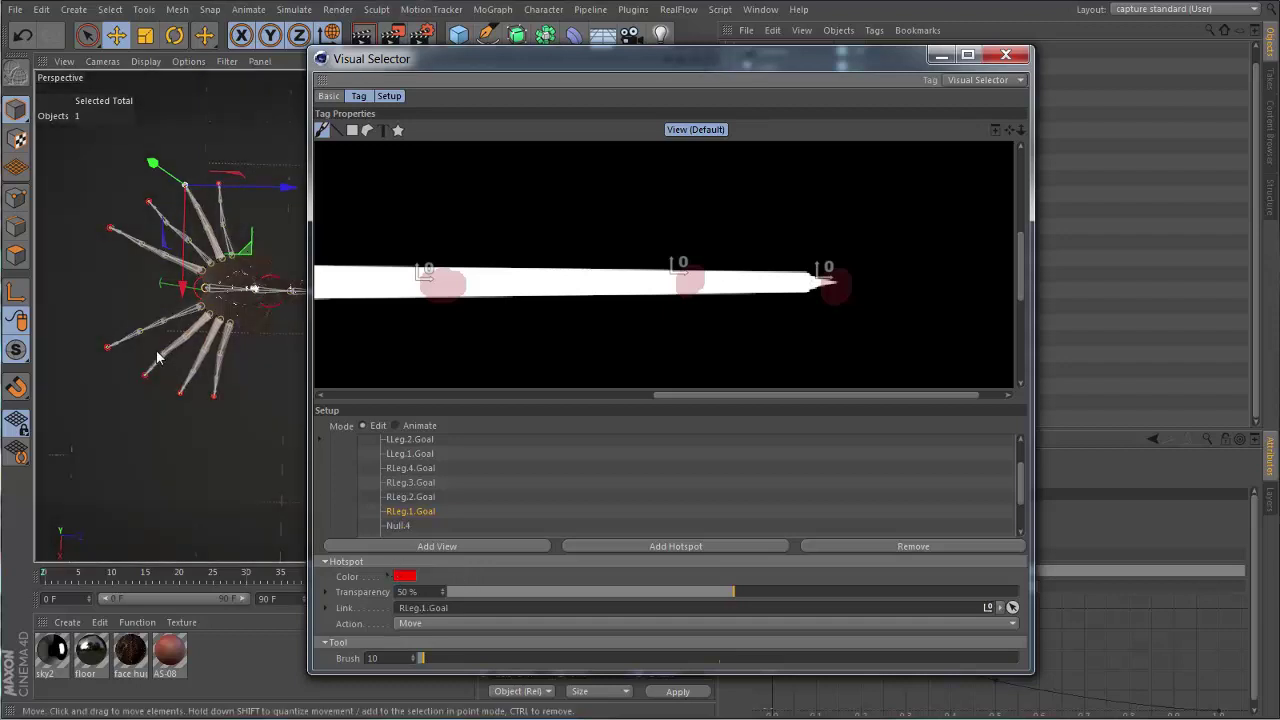
click(398, 526)
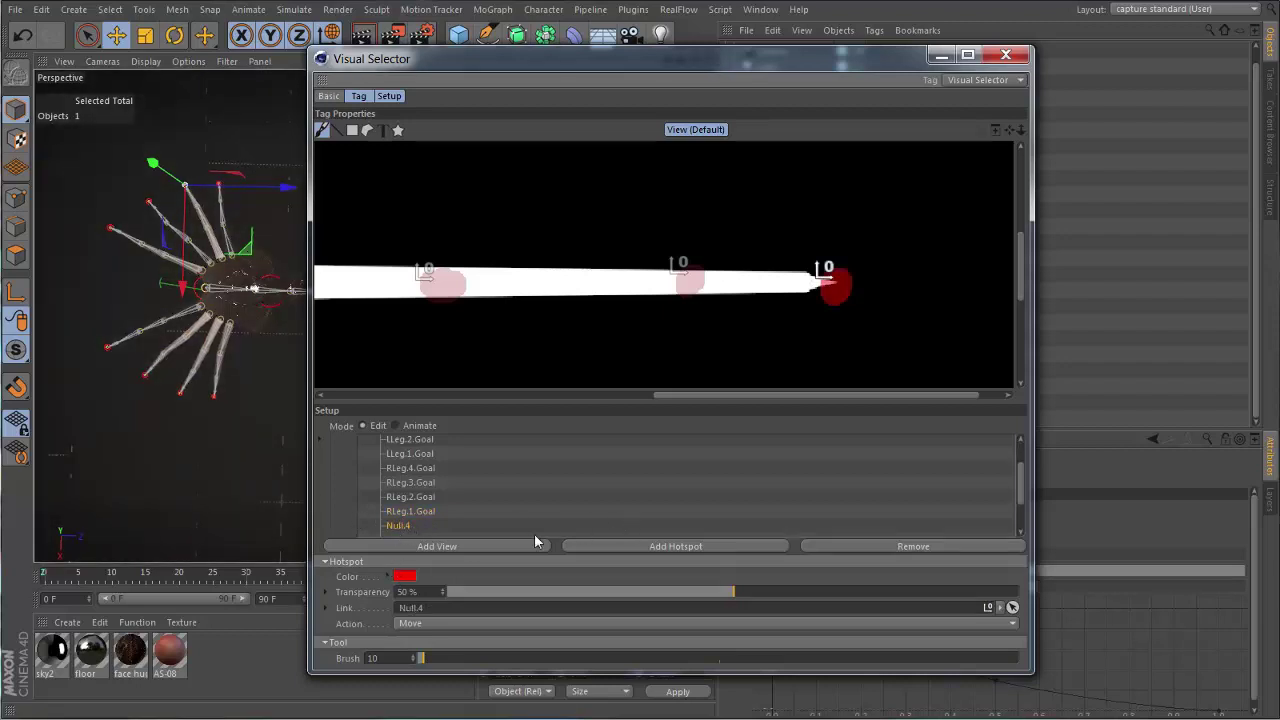
right_click(840, 287)
click(881, 366)
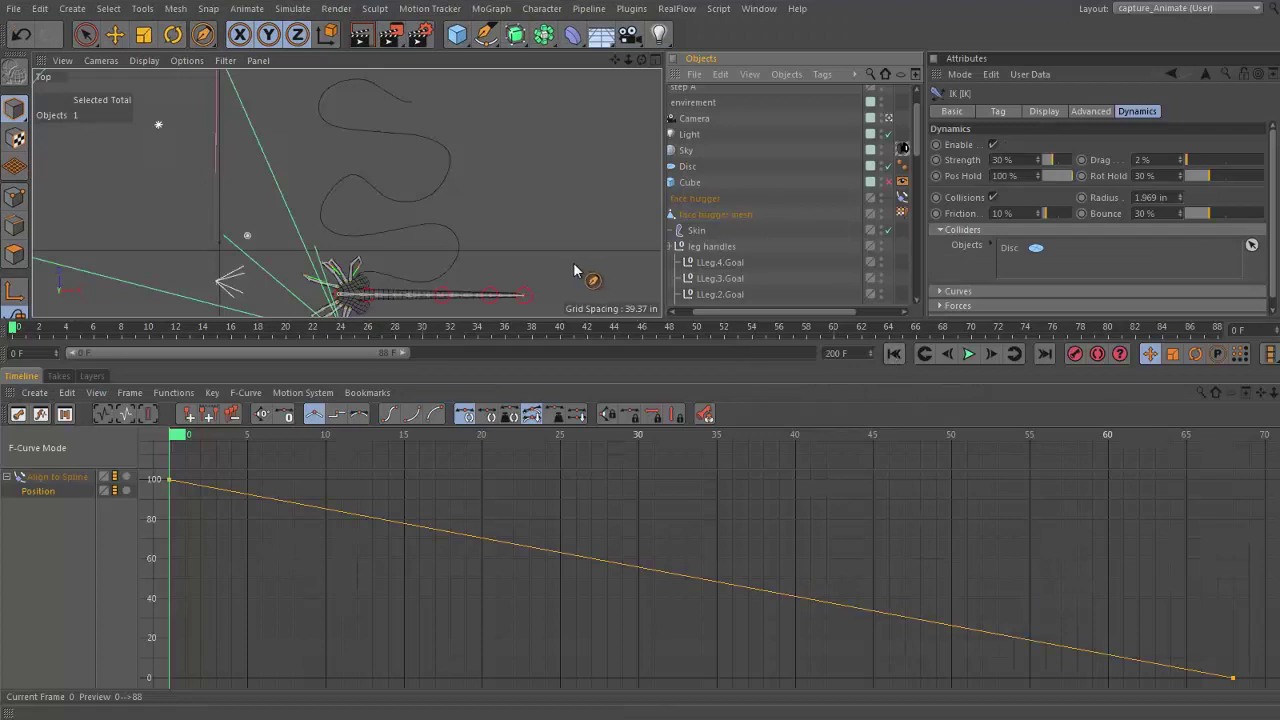
- Play the spline-driven face hugger animation in the top view and return to frame 0
click(968, 356)
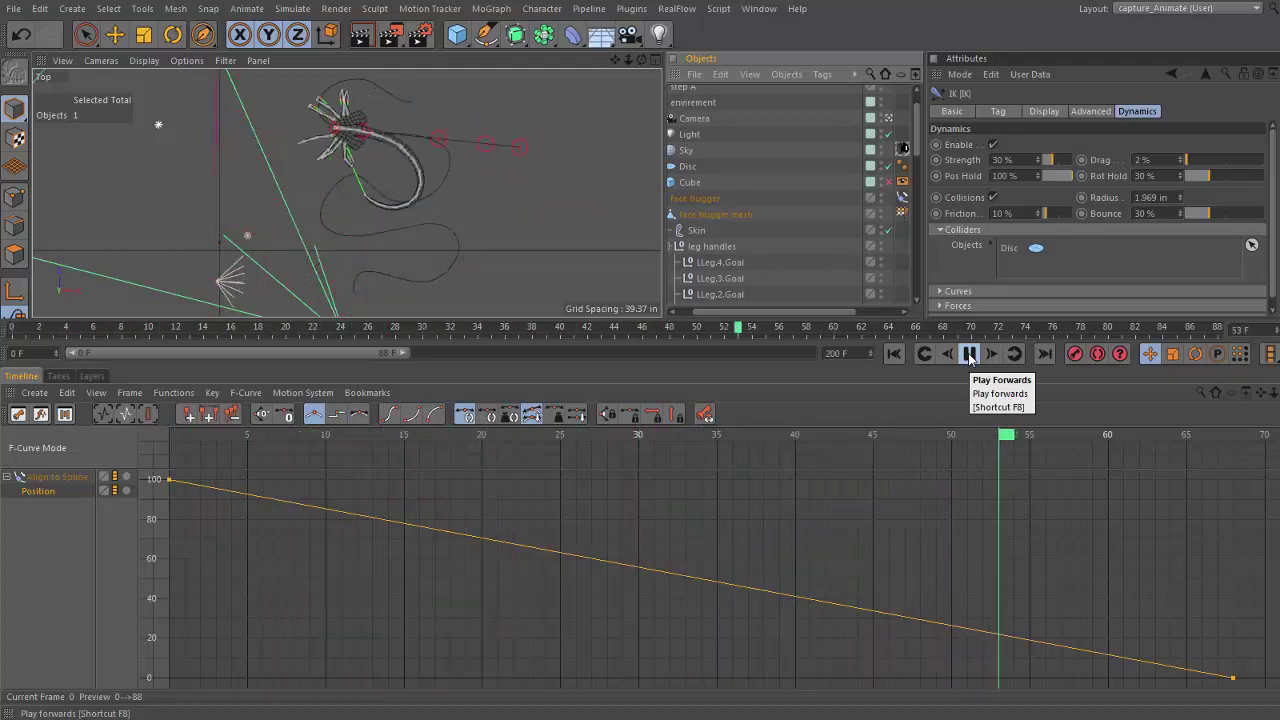
click(968, 356)
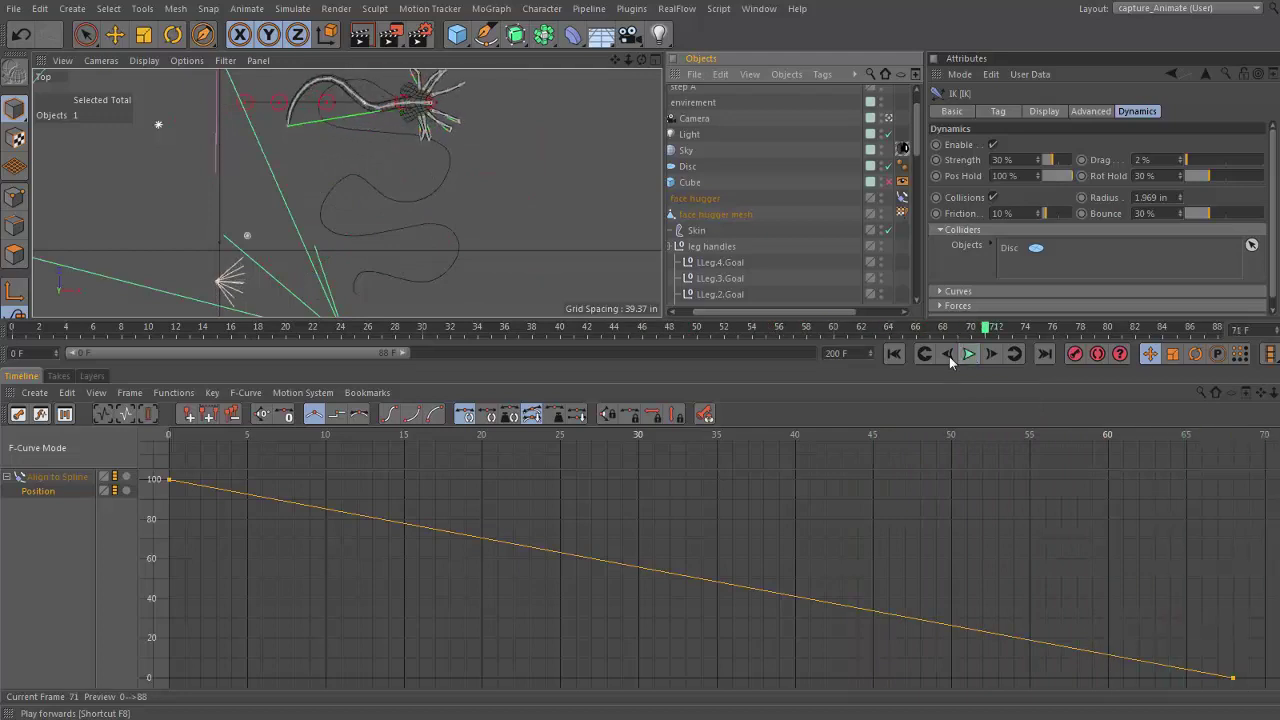
click(893, 353)
- Switch to the perspective view and inspect the rigged face hugger and its tail up close
middle_click(535, 199)
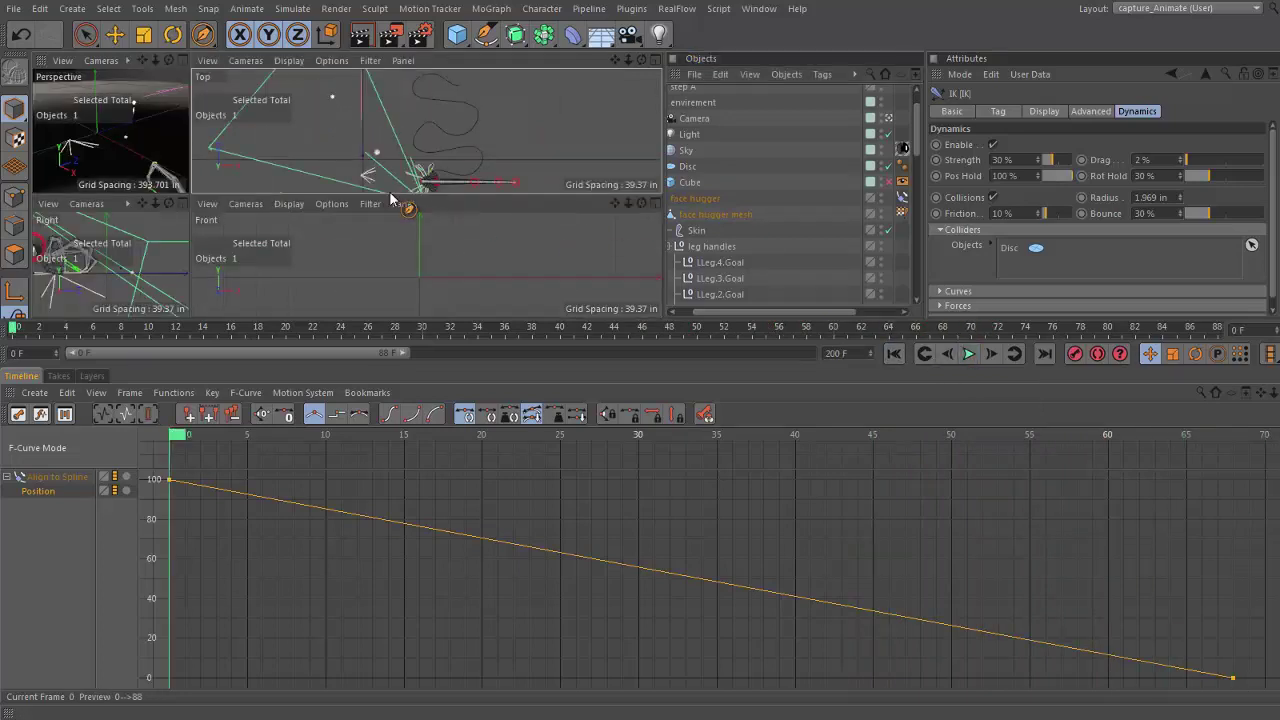
middle_click(142, 151)
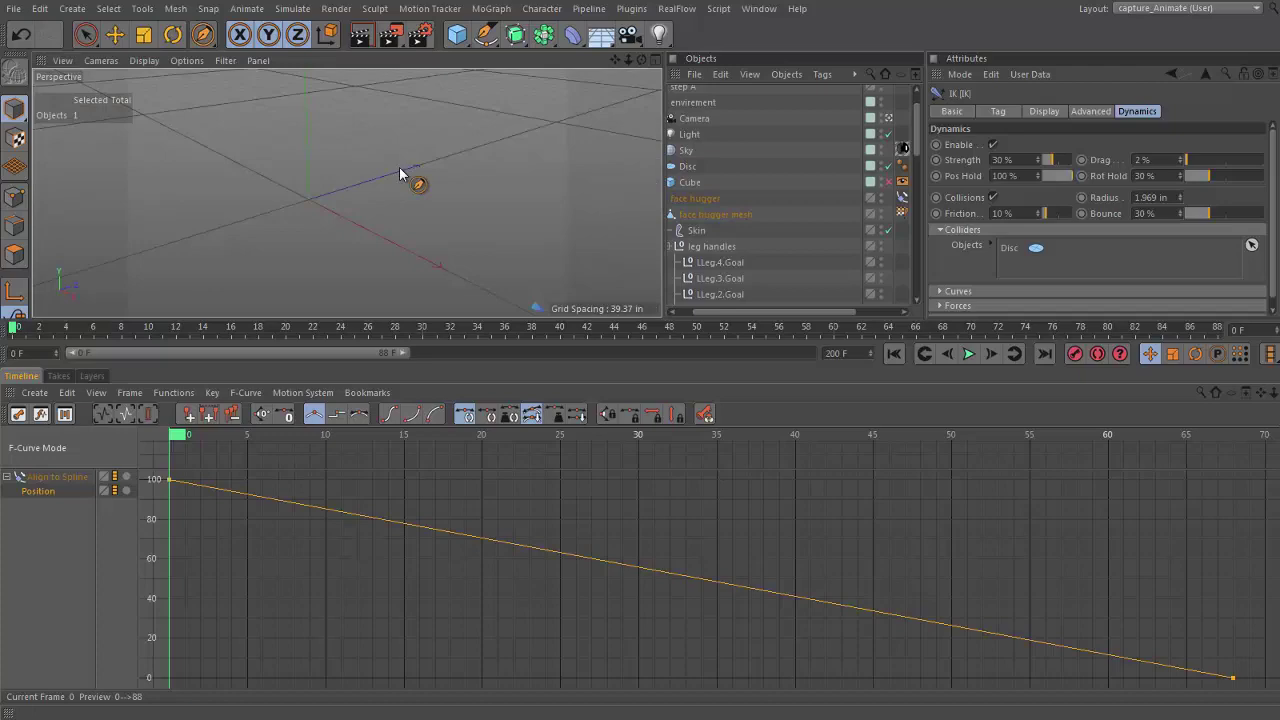
scroll(399, 166, up, 5)
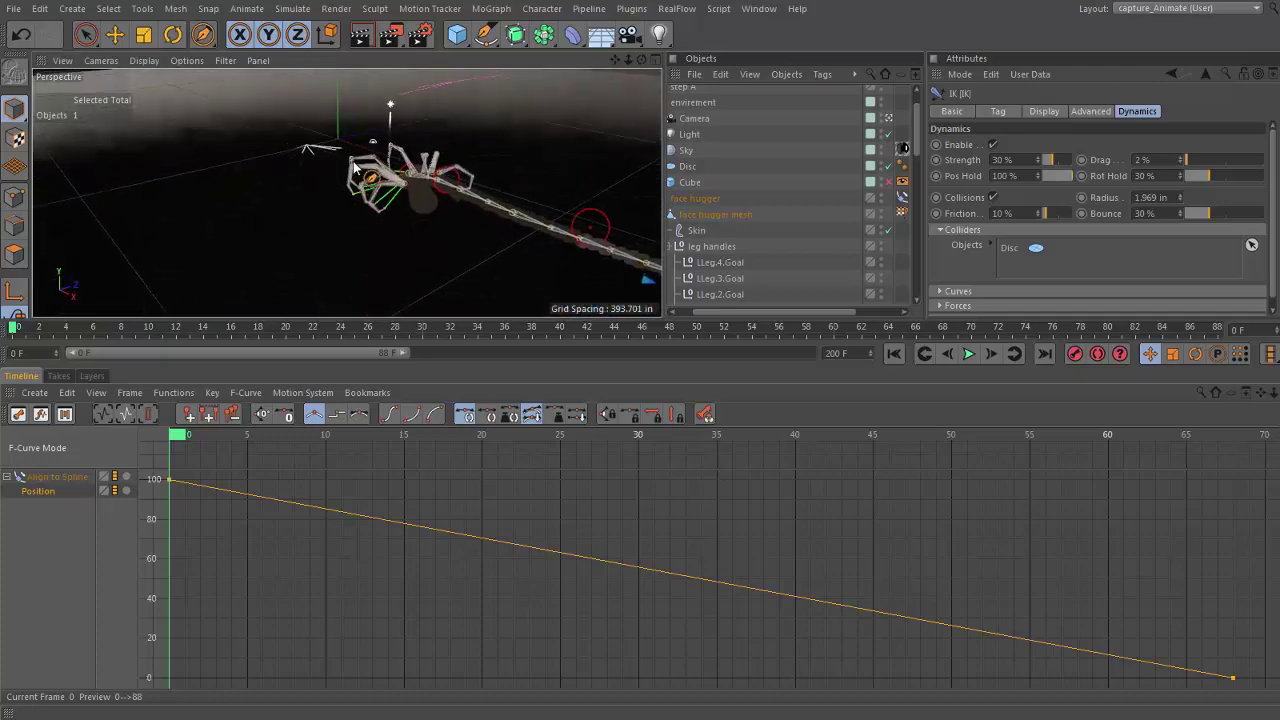
alt+drag(355, 170, 464, 187)
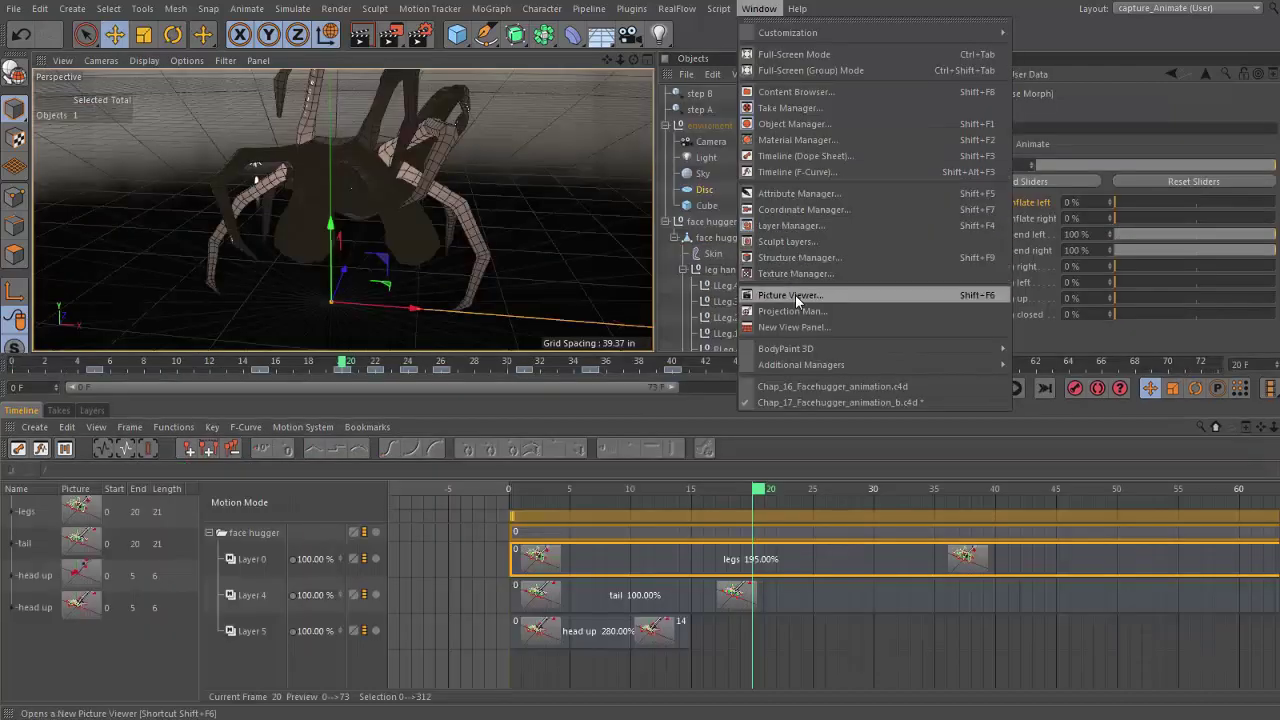
- Open the Picture Viewer and play the facehuggerWiggle_2.avi render with the playback rate set to 15 frames per second
click(797, 293)
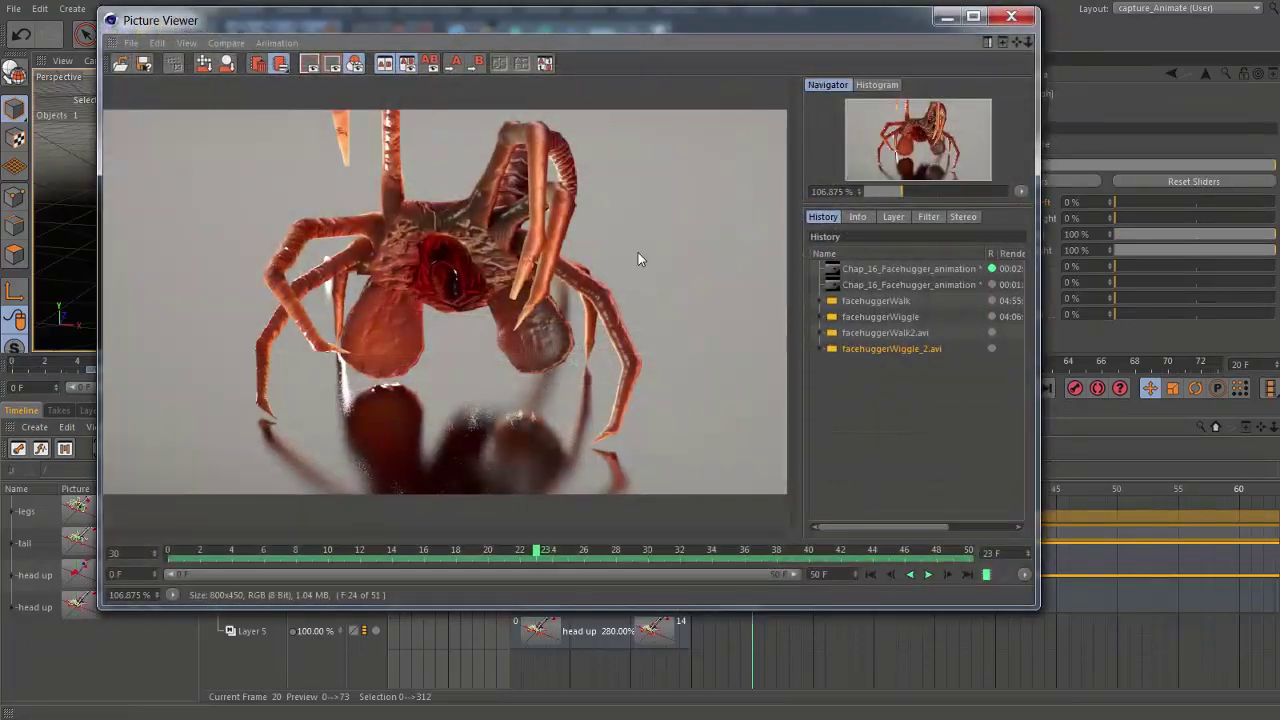
click(929, 575)
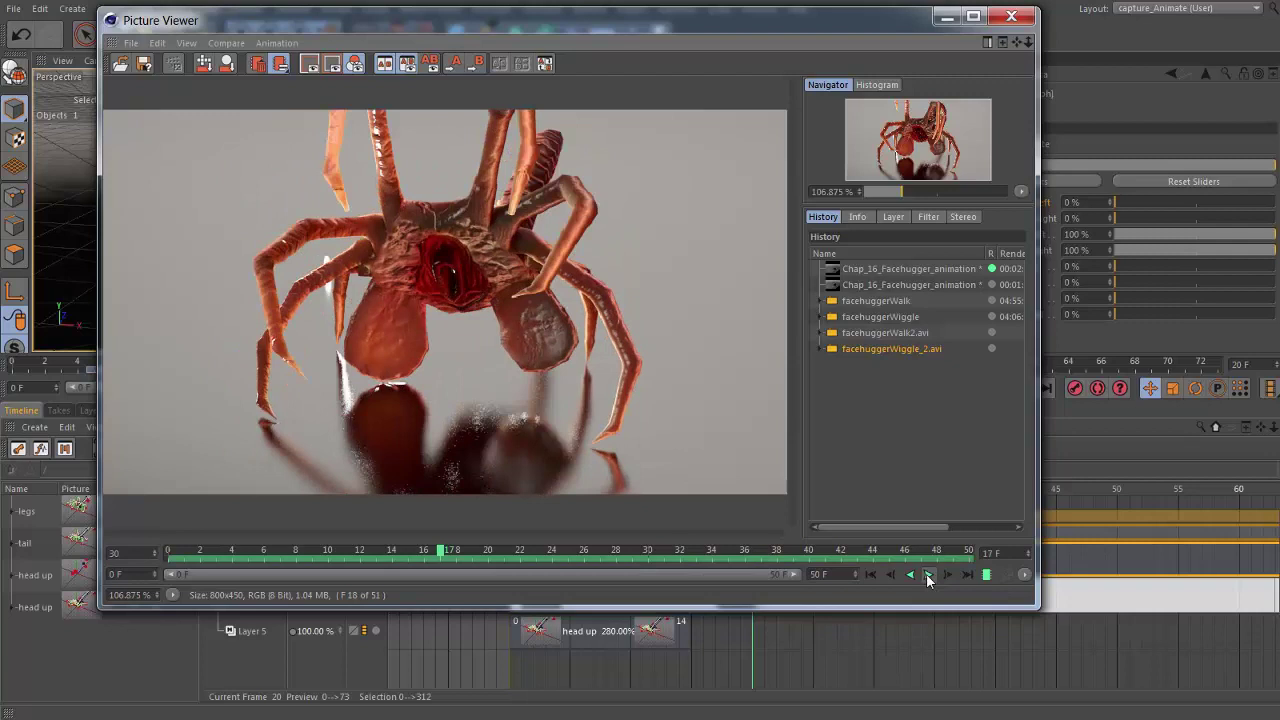
click(928, 574)
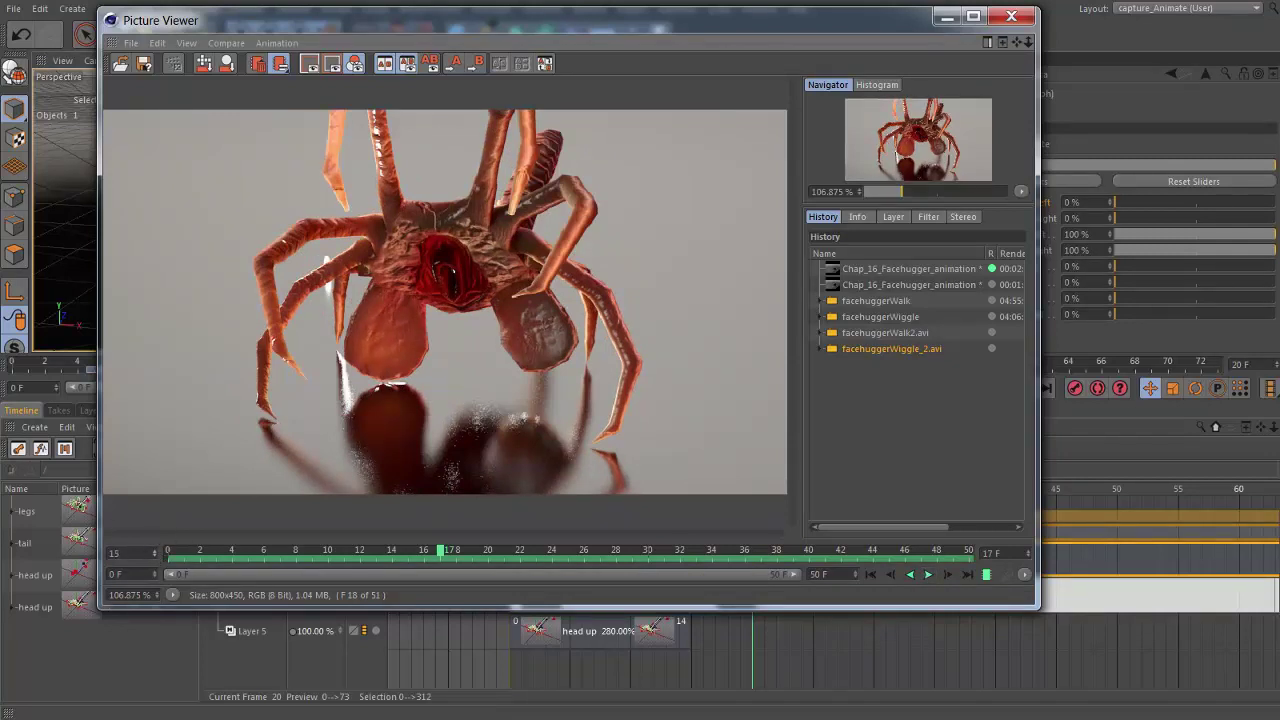
click(928, 575)
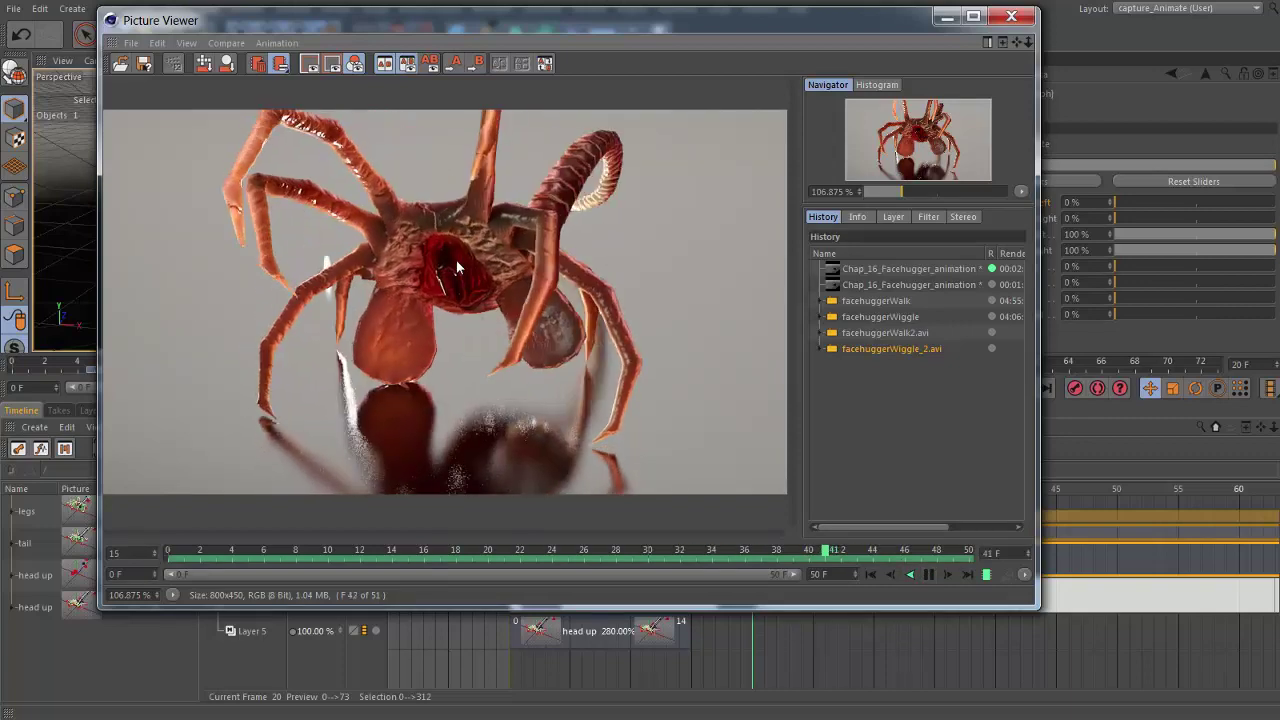